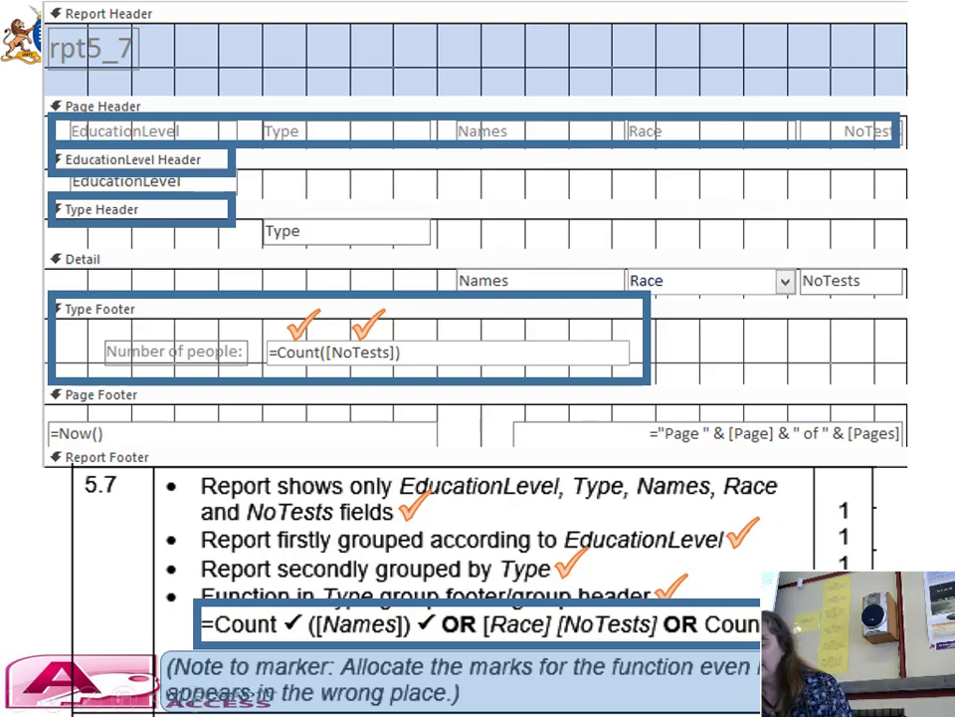
Advance to the Activity 17 (2016) slide, end the slide show and switch to the tbInvestor report design in Access
key("Right")
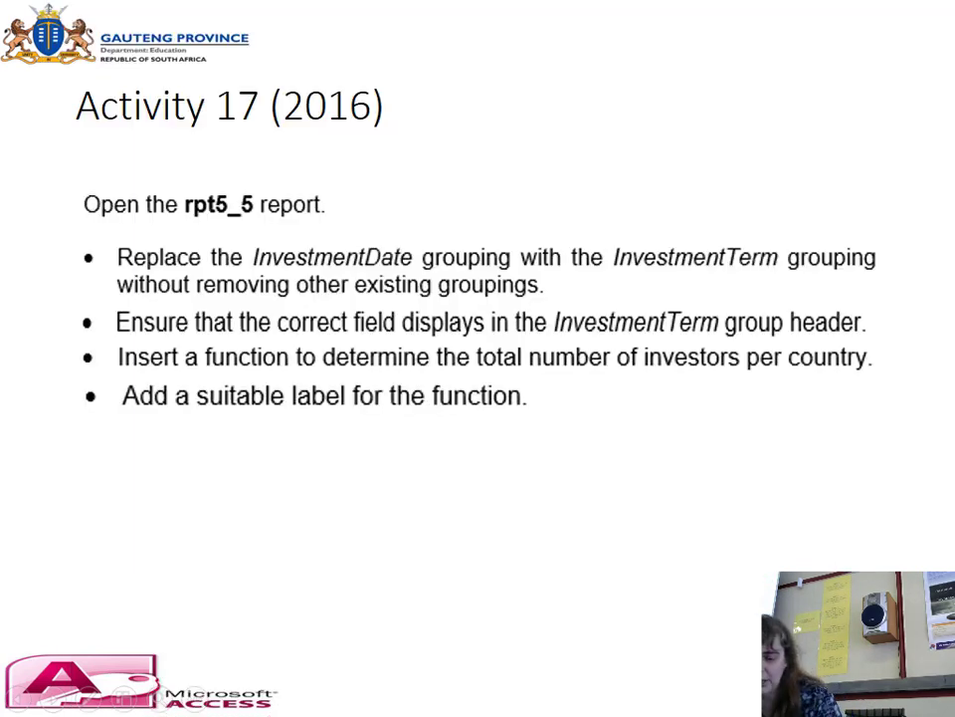
key("Escape")
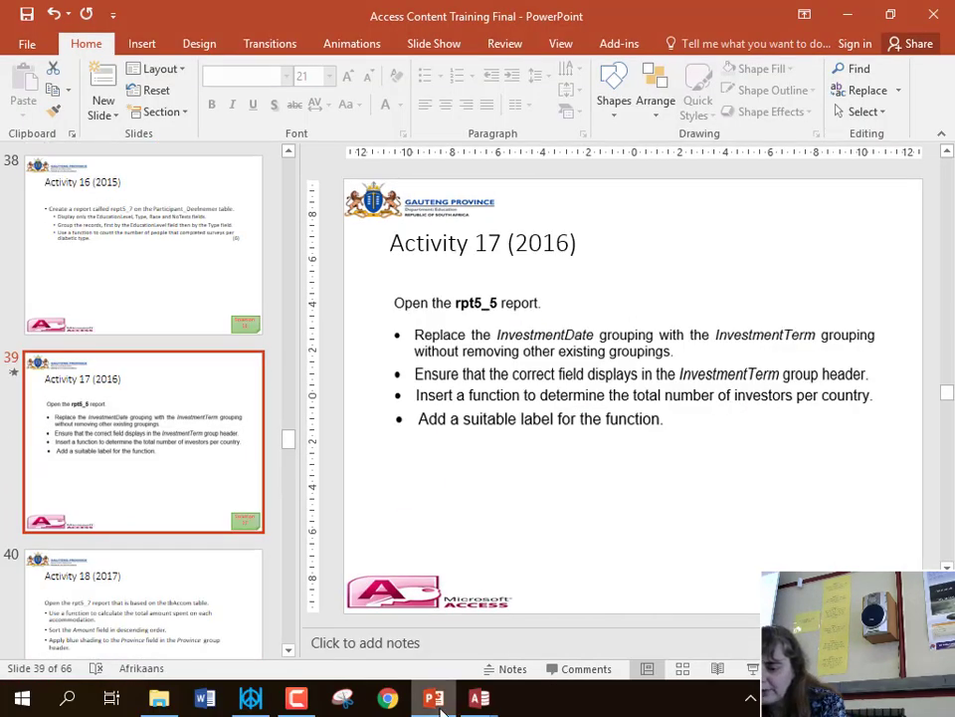
mouse_move(492, 704)
left_click(548, 636)
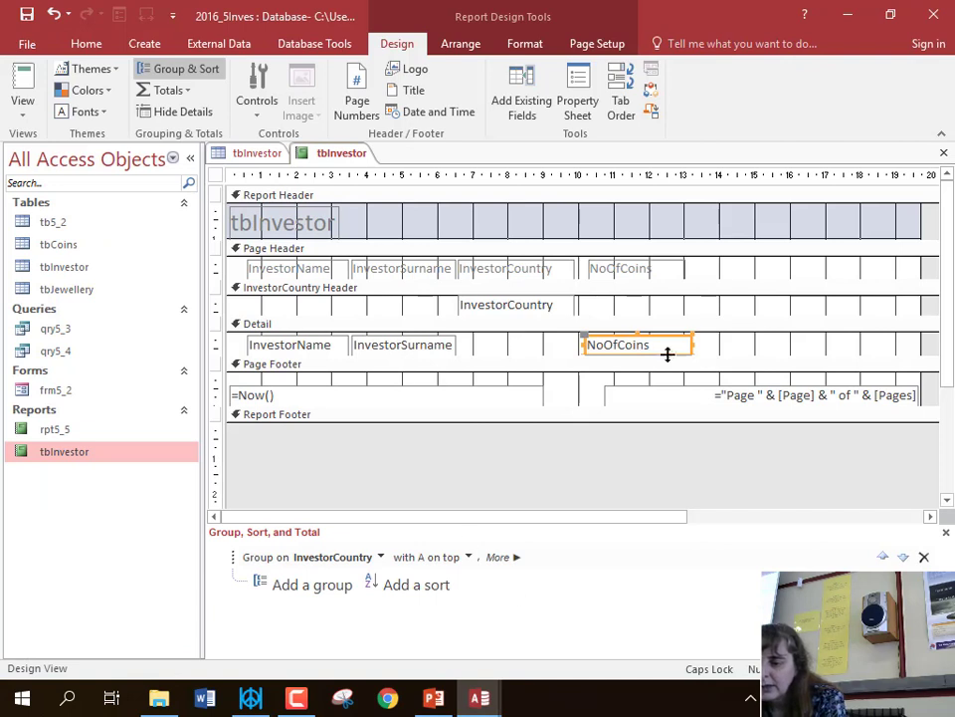
Compare the Totals functions offered for the NoOfCoins field, the InvestorSurname field and the NoOfCoins heading label
left_click(428, 344)
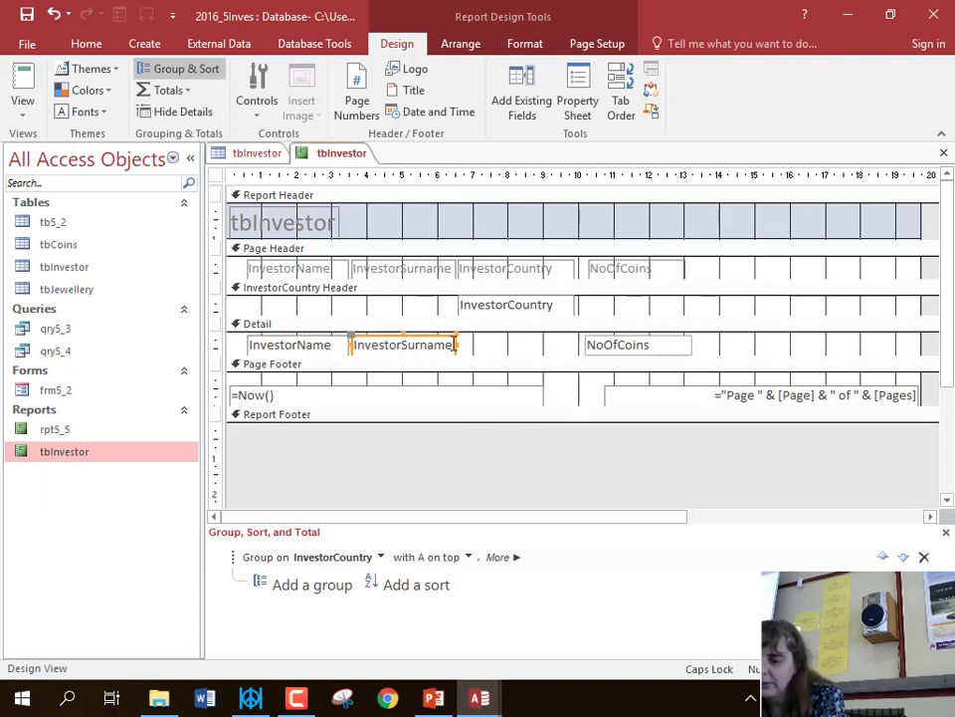
left_click(432, 344)
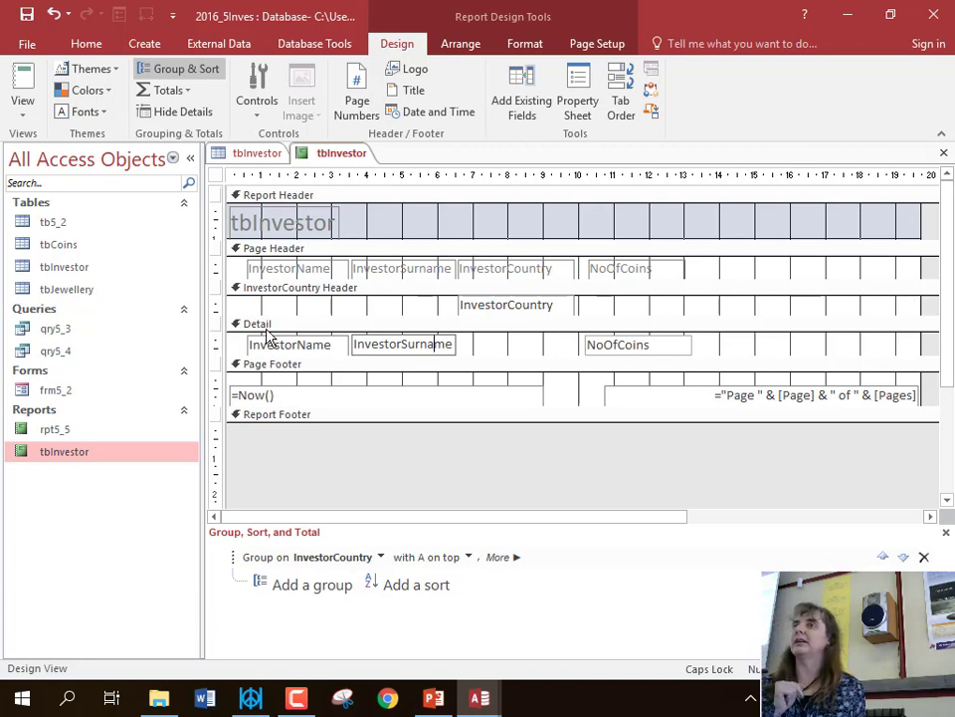
left_click(618, 344)
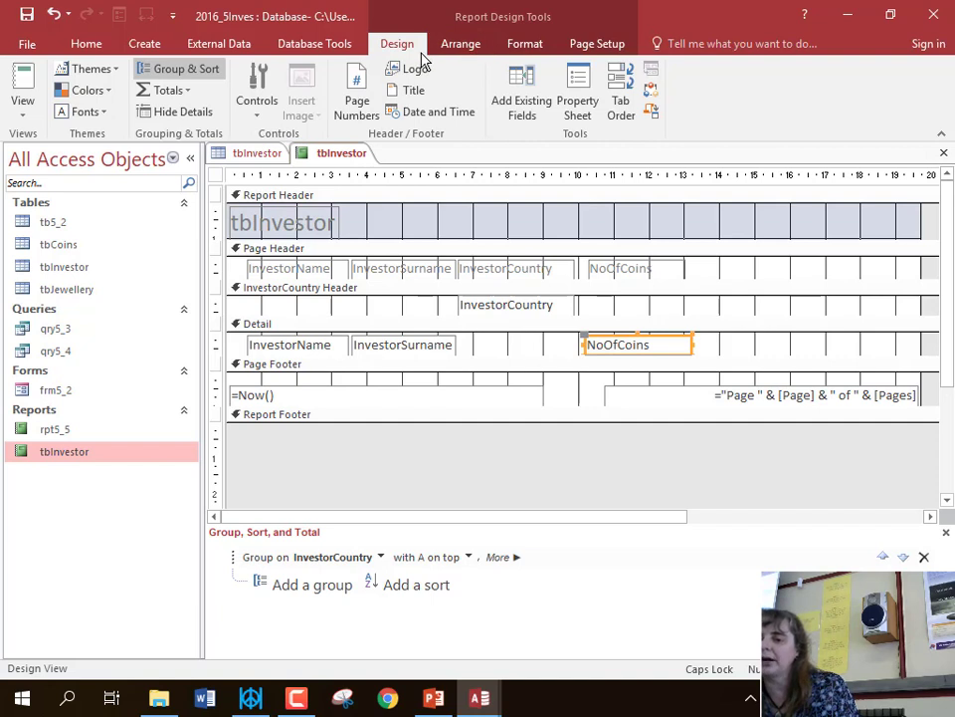
left_click(189, 90)
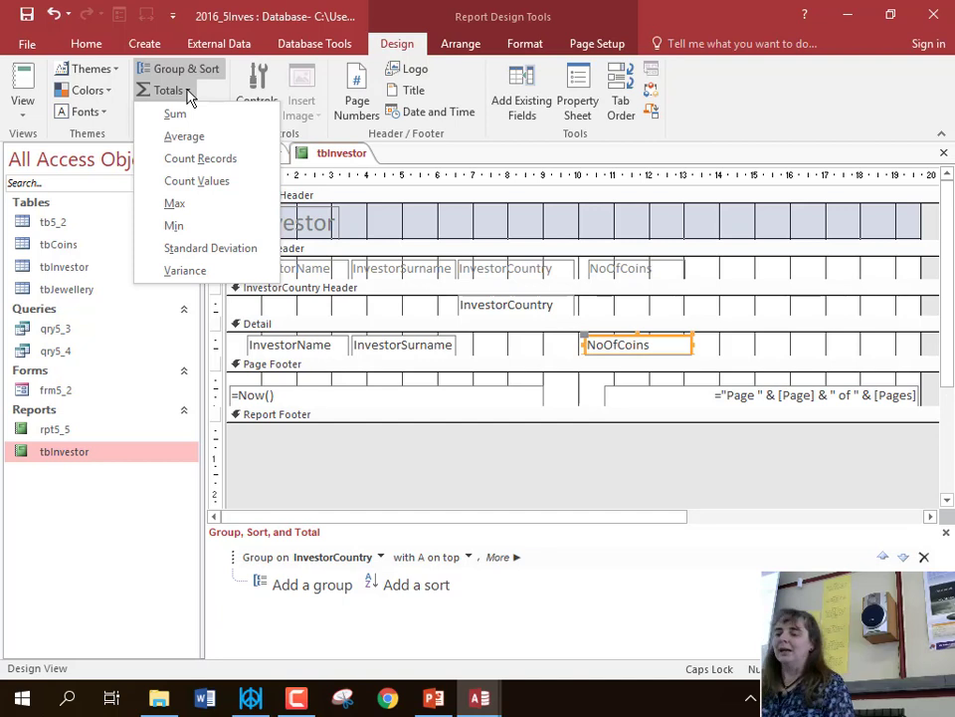
left_click(383, 350)
left_click(383, 348)
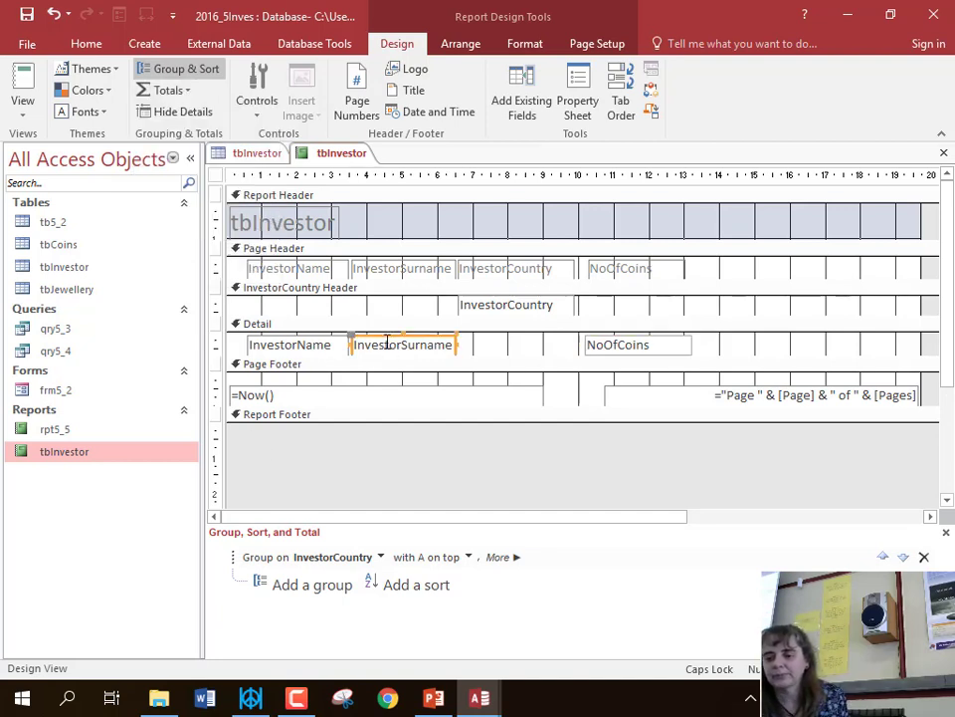
left_click(189, 90)
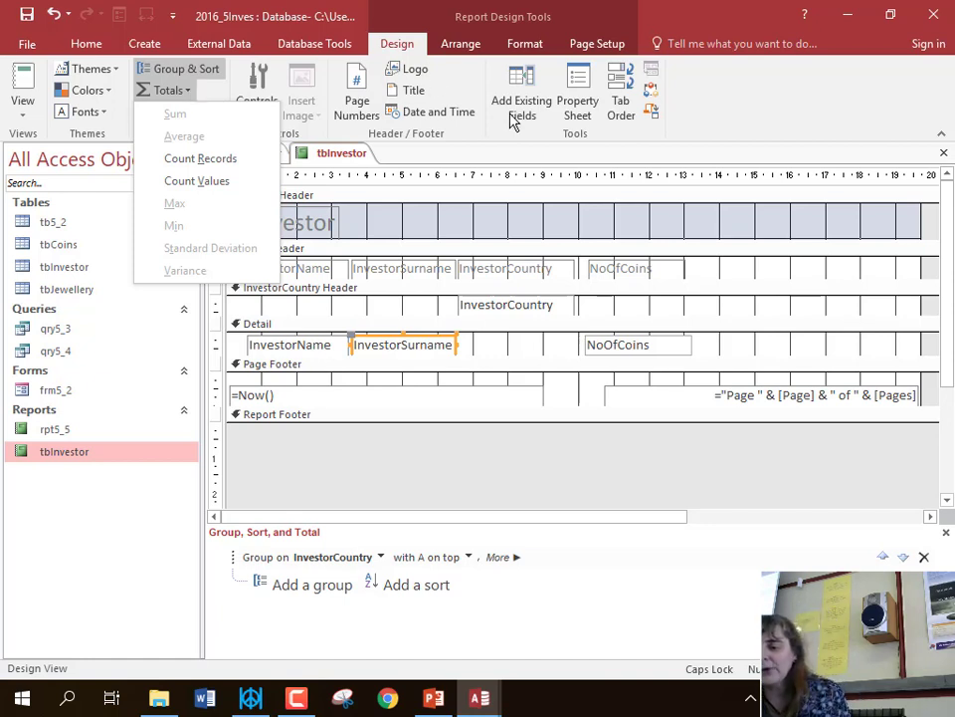
left_click(651, 345)
left_click(650, 346)
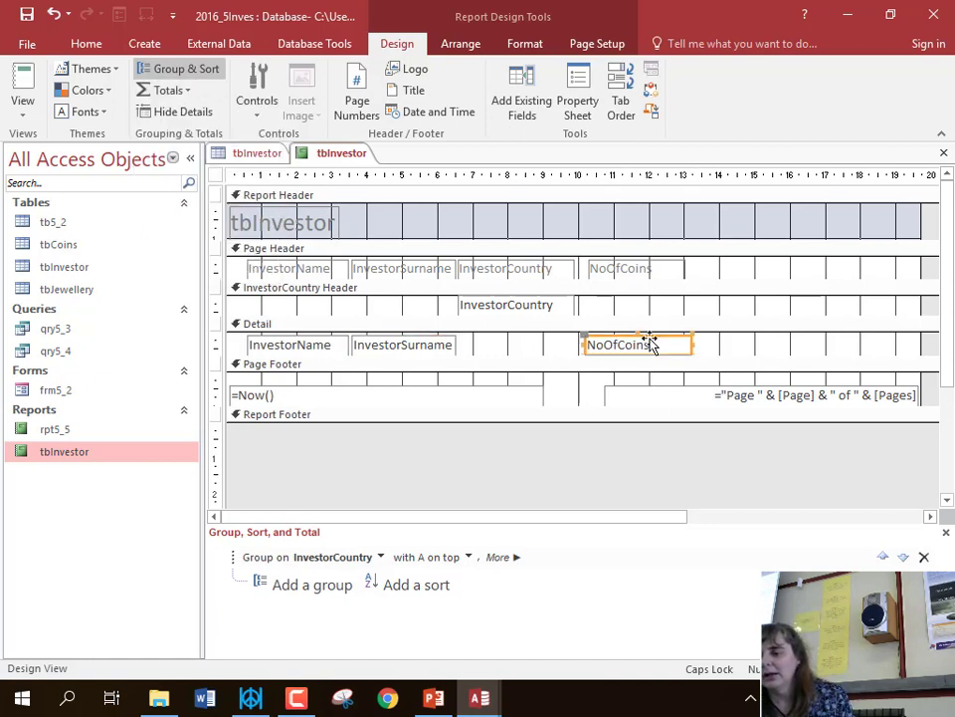
left_click(625, 267)
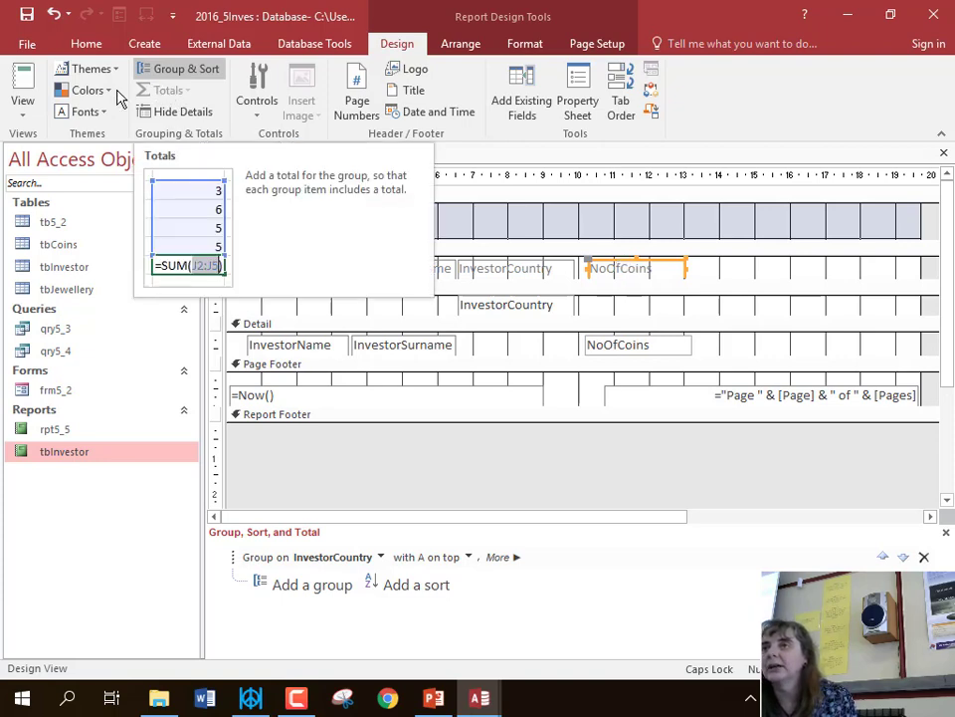
Add a Sum total of the NoOfCoins field to the InvestorCountry group
left_click(648, 346)
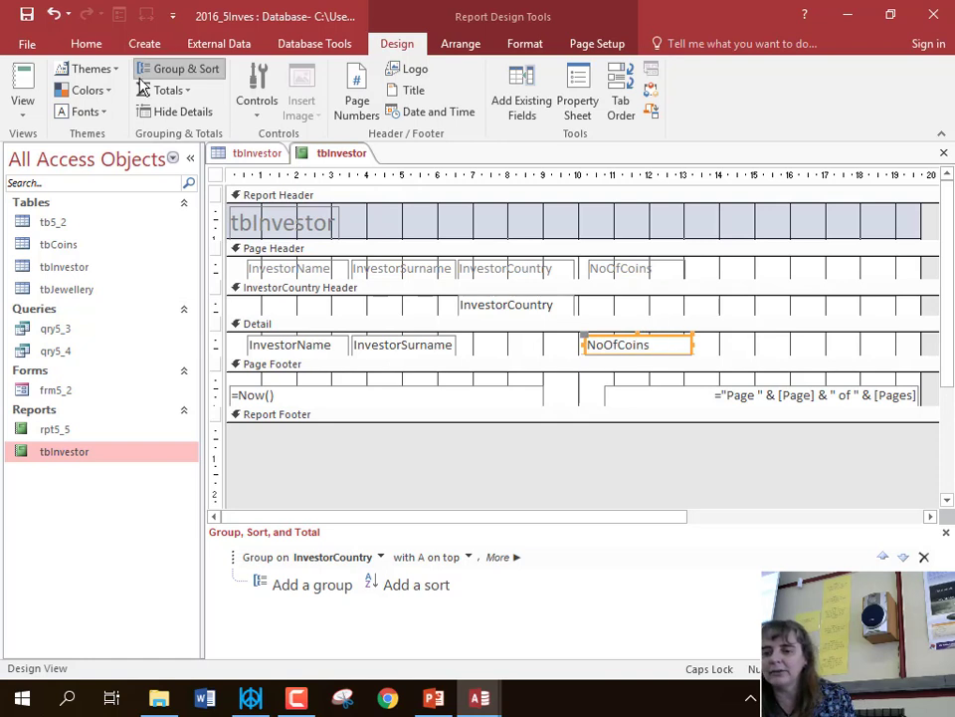
left_click(187, 91)
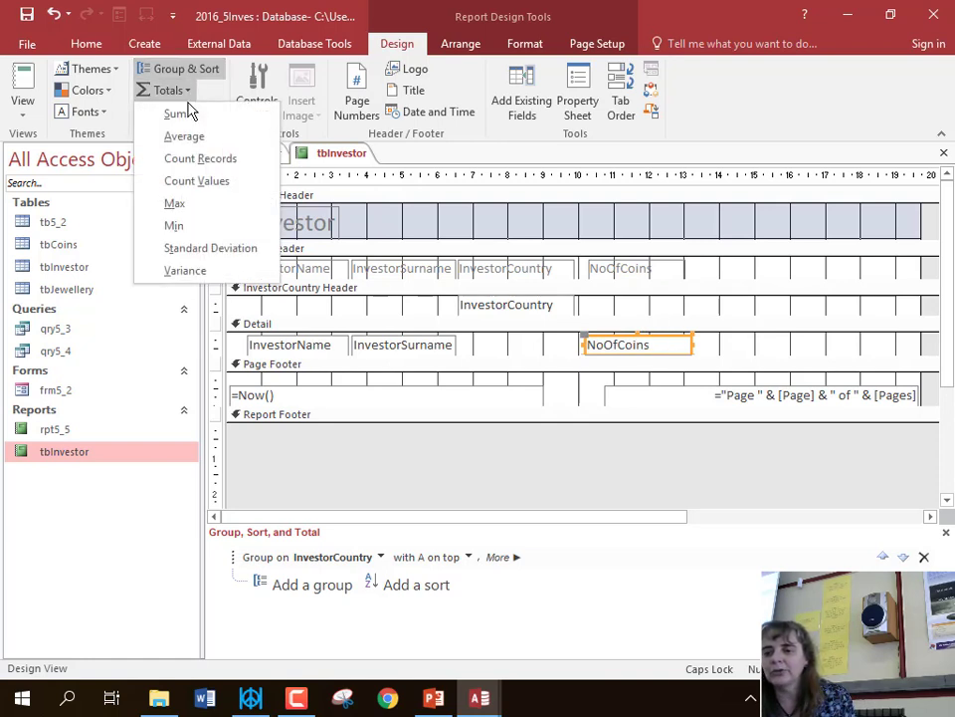
key("Escape")
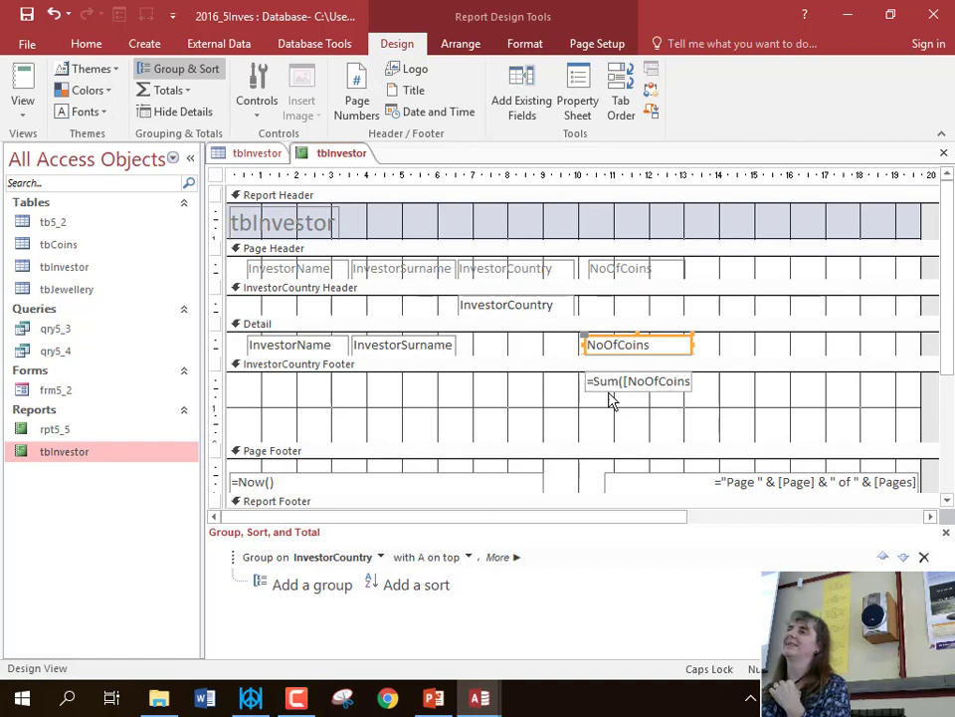
Change the NoOfCoins total in the InvestorCountry footer to Average, and set it back to Sum
left_click(660, 341)
left_click(173, 92)
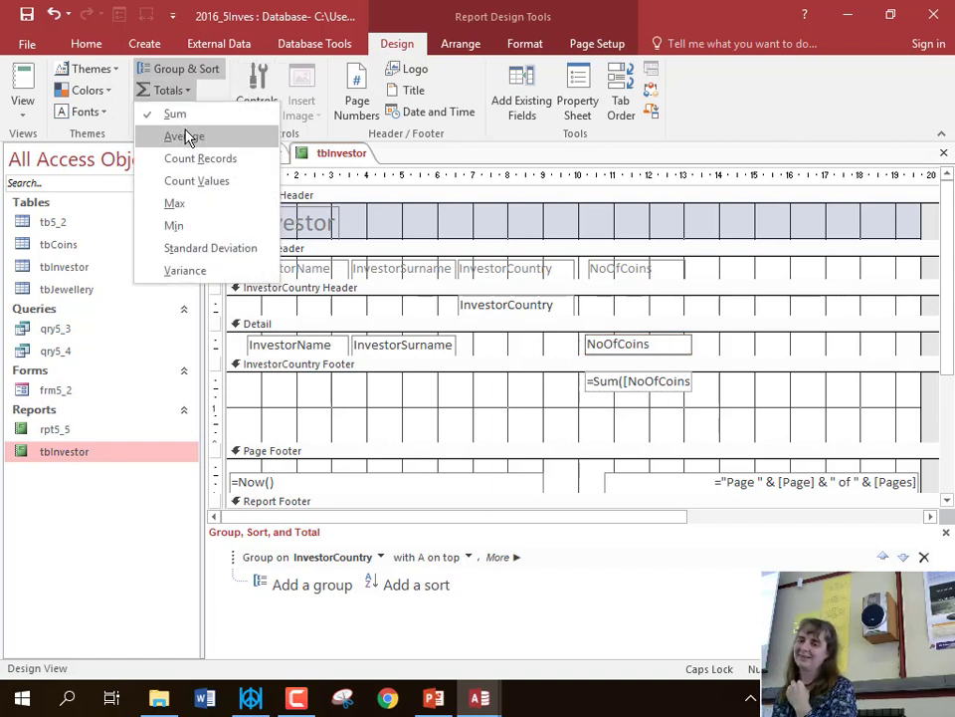
left_click(186, 134)
left_click(167, 90)
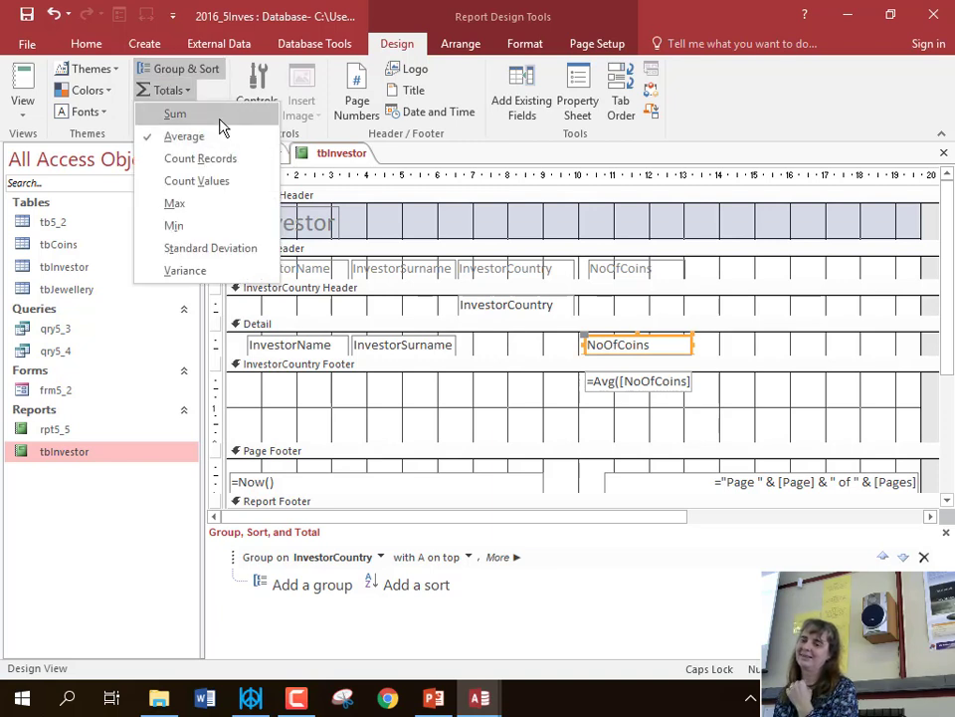
left_click(175, 114)
left_click(700, 444)
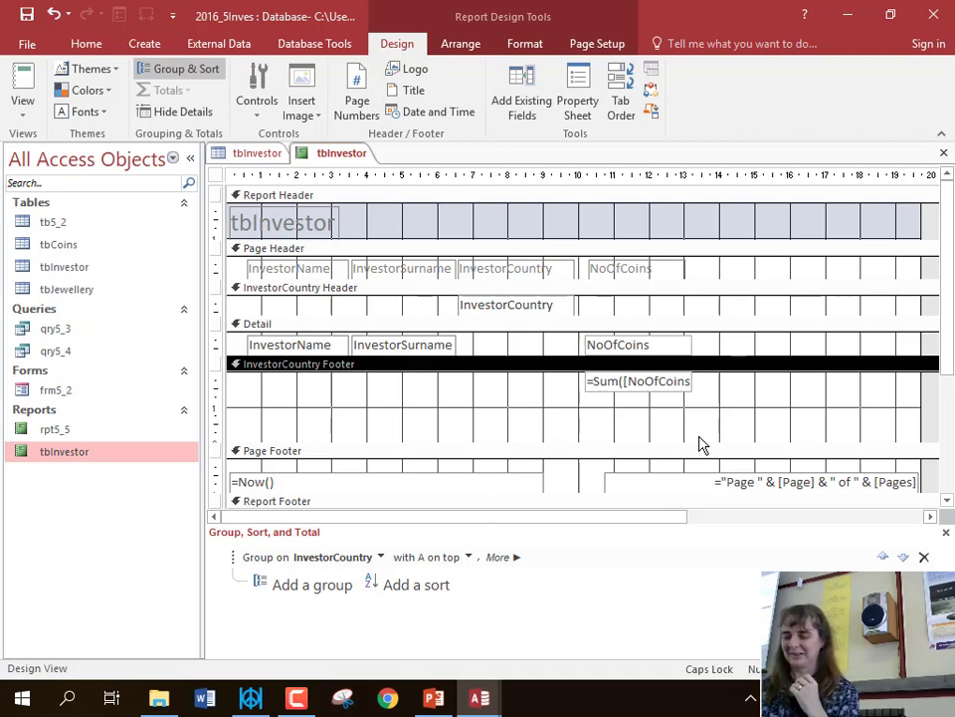
Switch to PowerPoint, start the slide show and bring up the full Activity 17 (2016) instructions
left_click(434, 698)
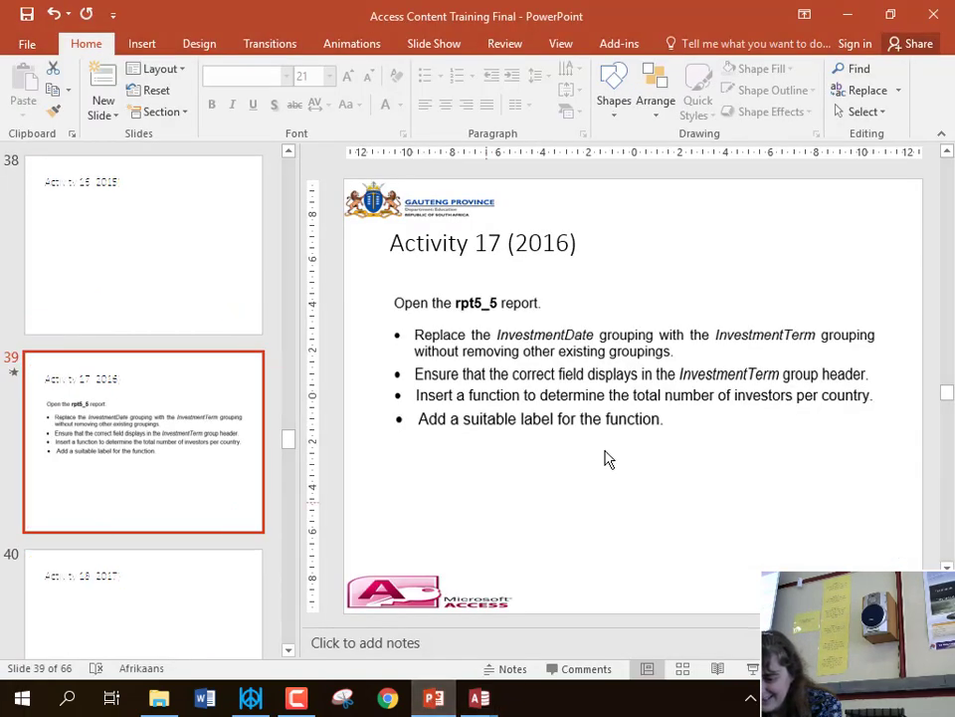
left_click(753, 671)
key("Right")
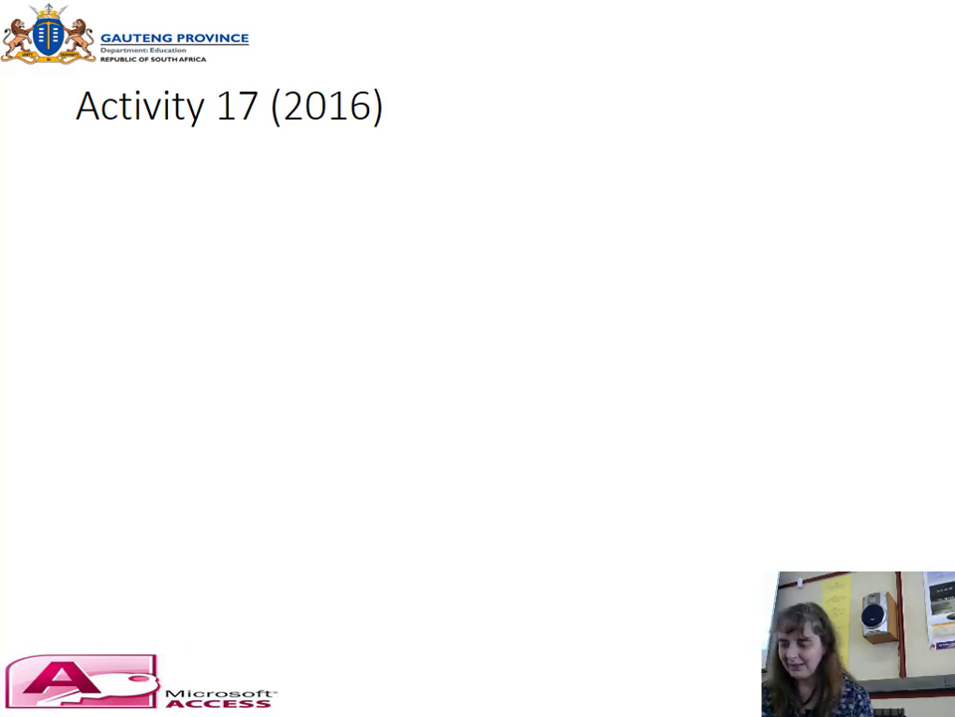
key("Right")
key("Left")
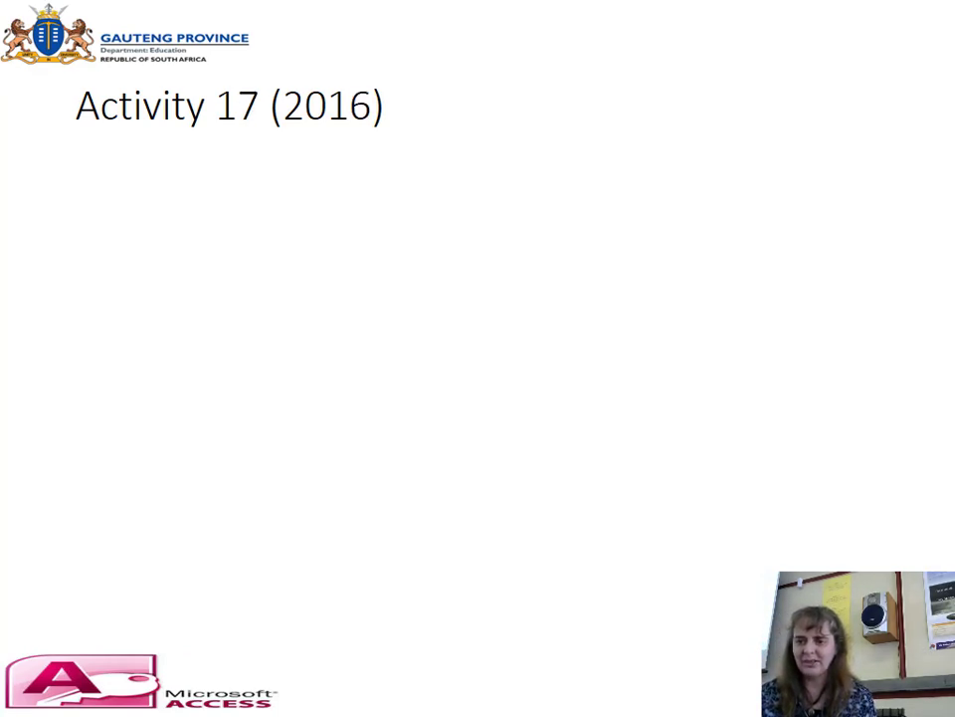
key("Right")
key("Left")
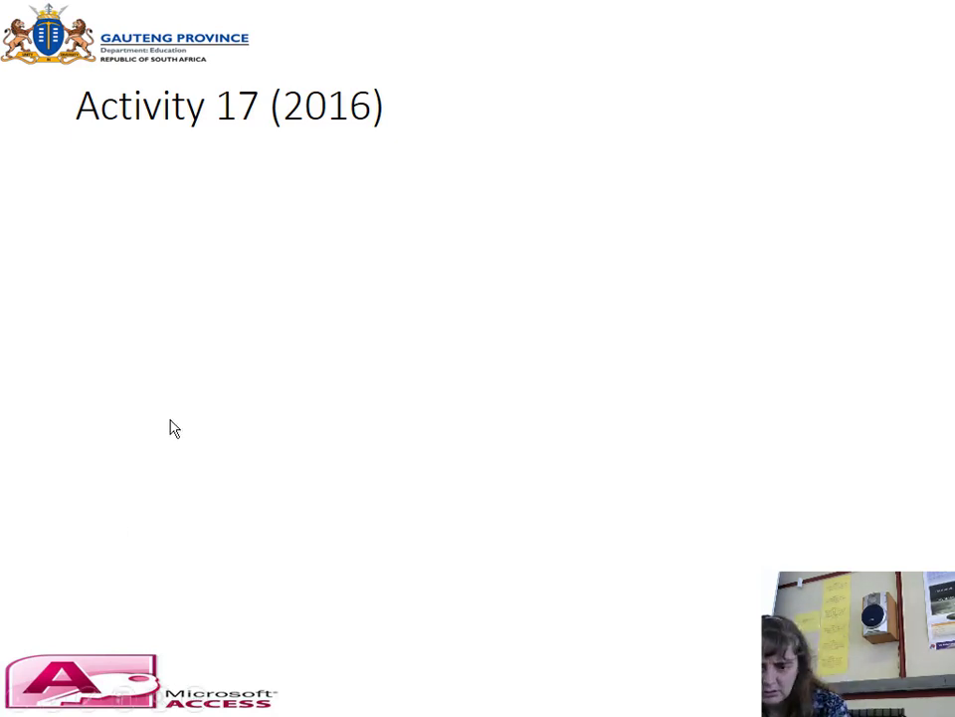
key("Right")
key("Right")
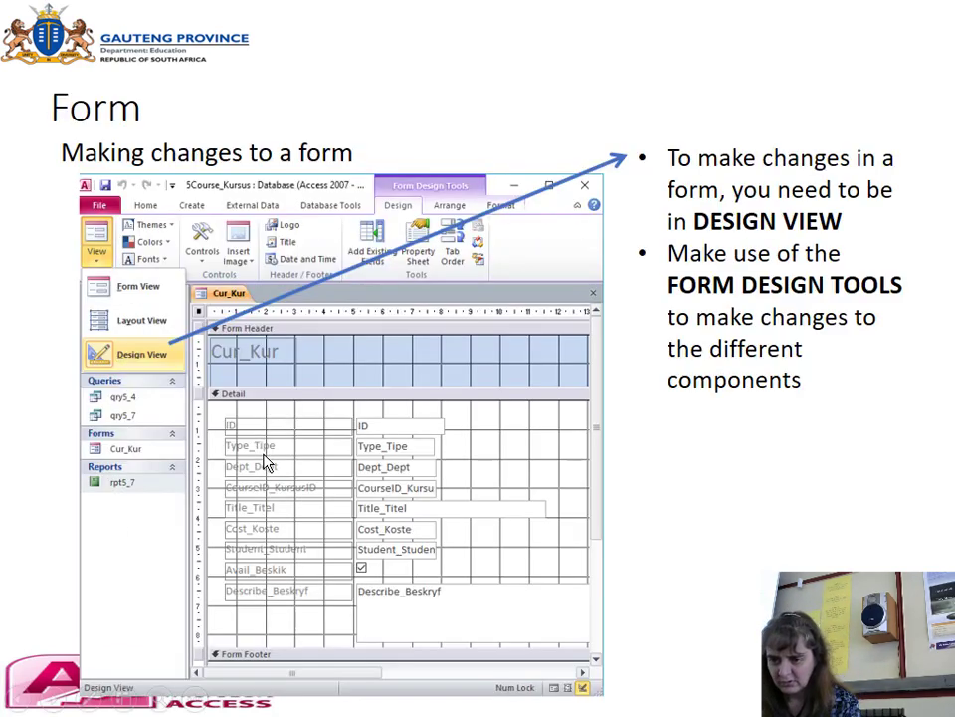
key("Left")
key("Left")
key("Right")
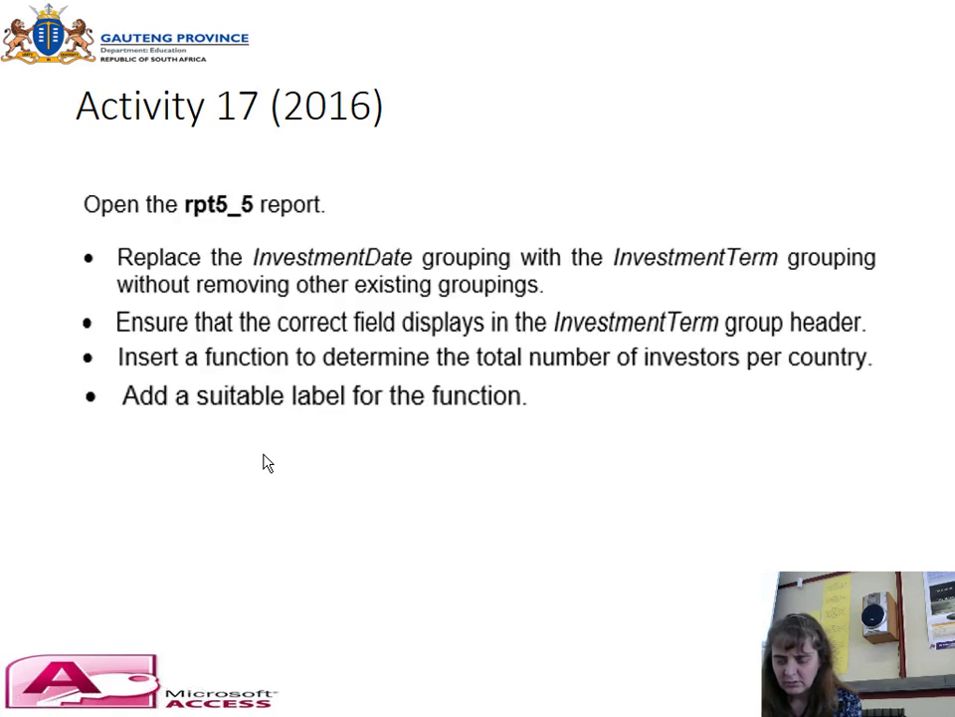
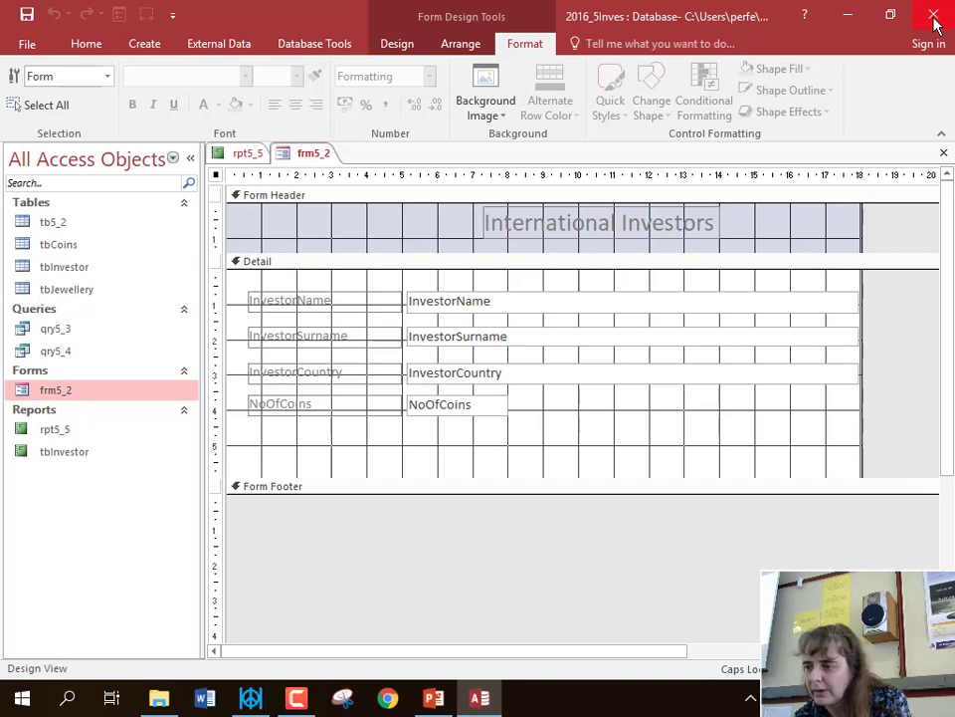
Minimize the 2016_5Inves database and open the 2015_5Info database from the Access Training folder
left_click(847, 16)
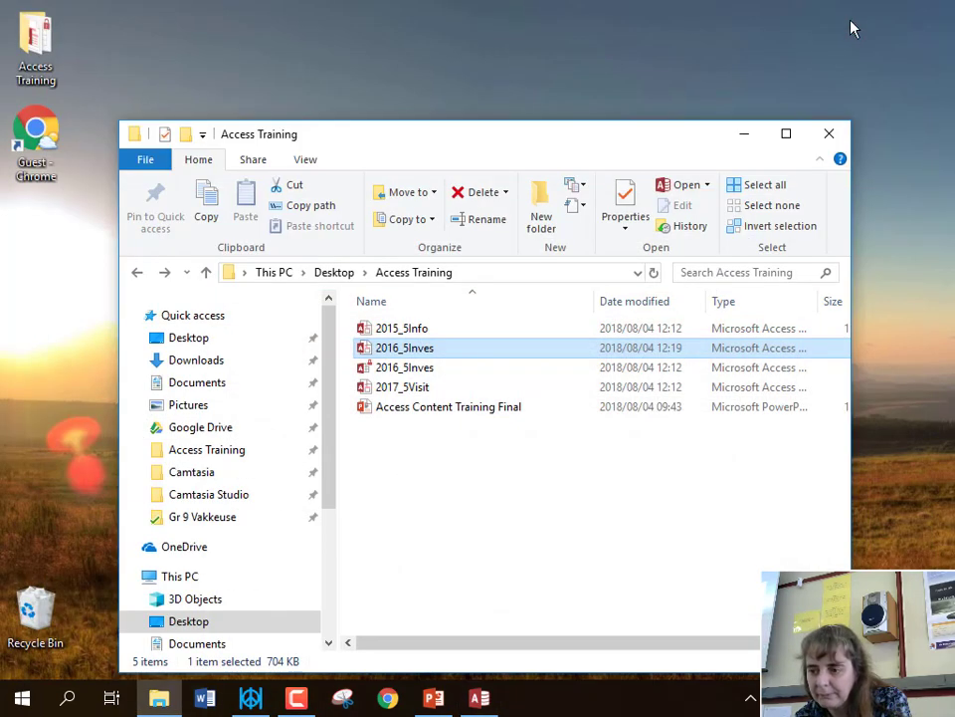
left_click(159, 700)
left_click(160, 697)
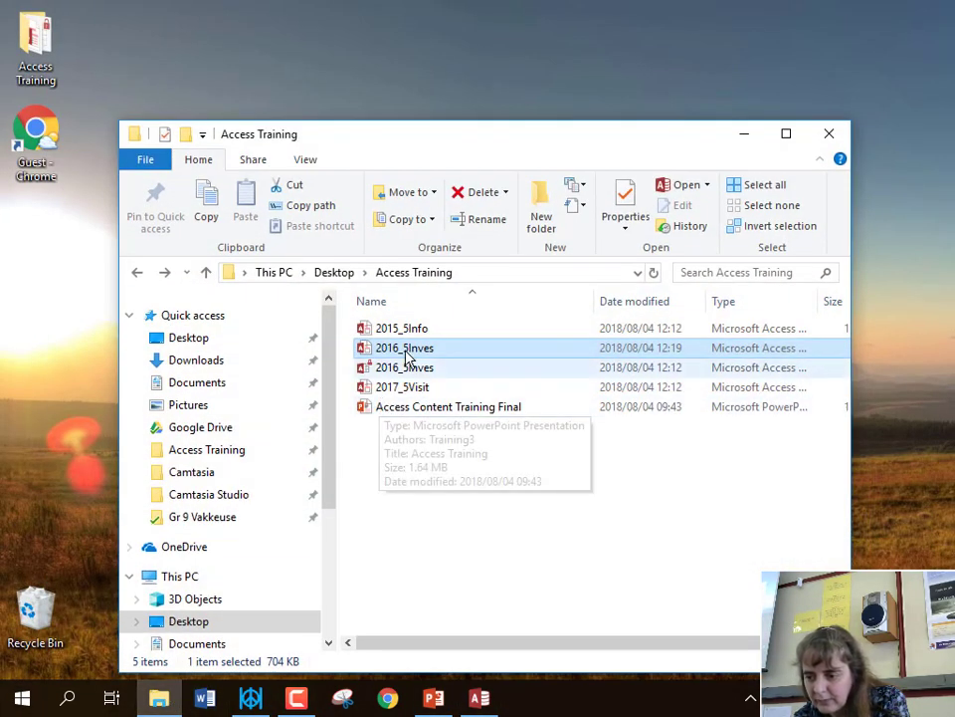
double_click(402, 333)
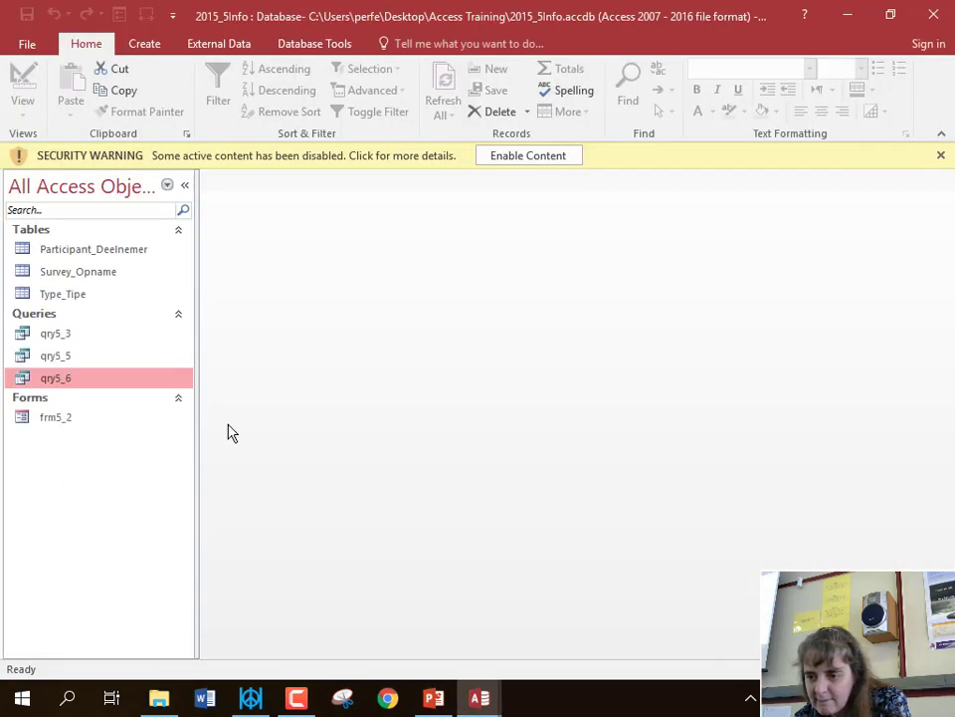
Enable the disabled content of the 2015_5Info database and open the frm5_2 form
double_click(81, 421)
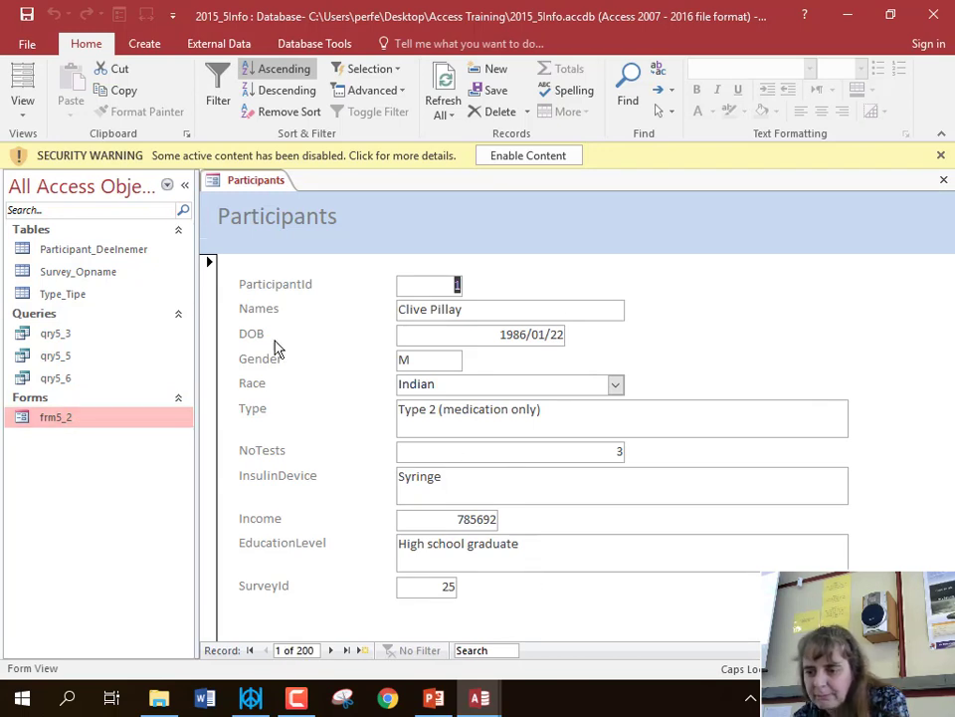
left_click(527, 157)
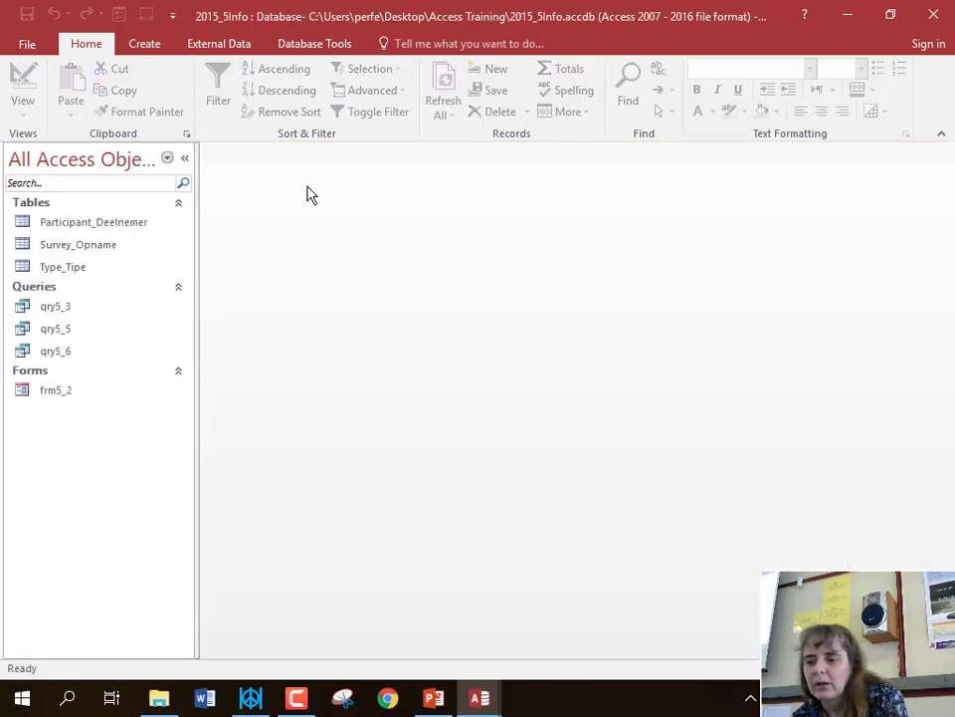
double_click(83, 398)
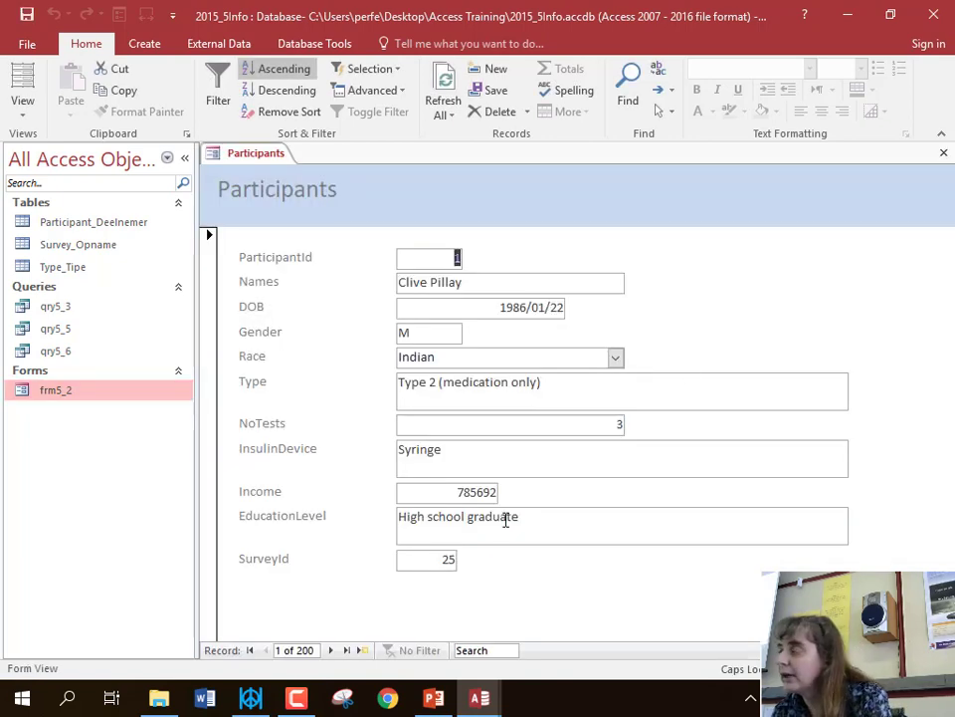
Switch the frm5_2 form to Design View and show the properties of the Gender text box
left_click(418, 332)
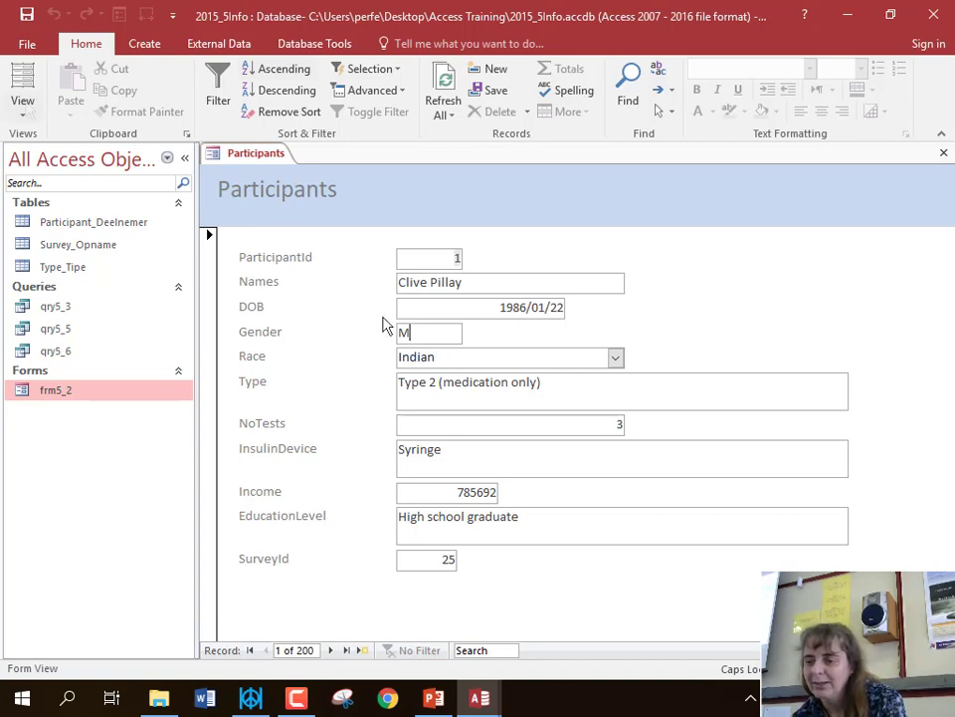
left_click(23, 102)
left_click(46, 219)
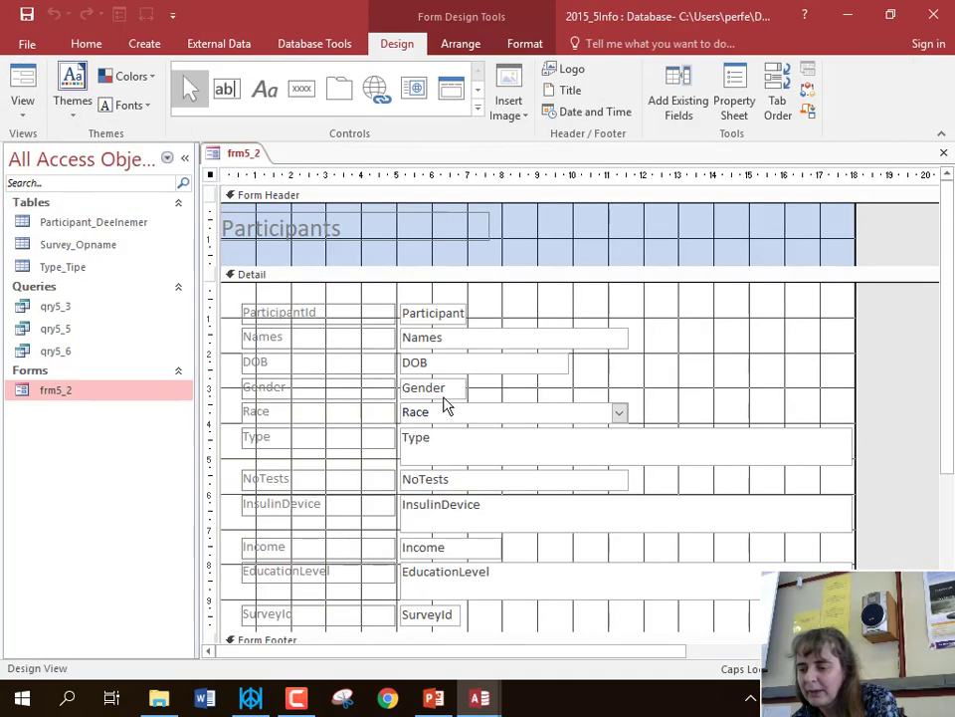
left_click(447, 388)
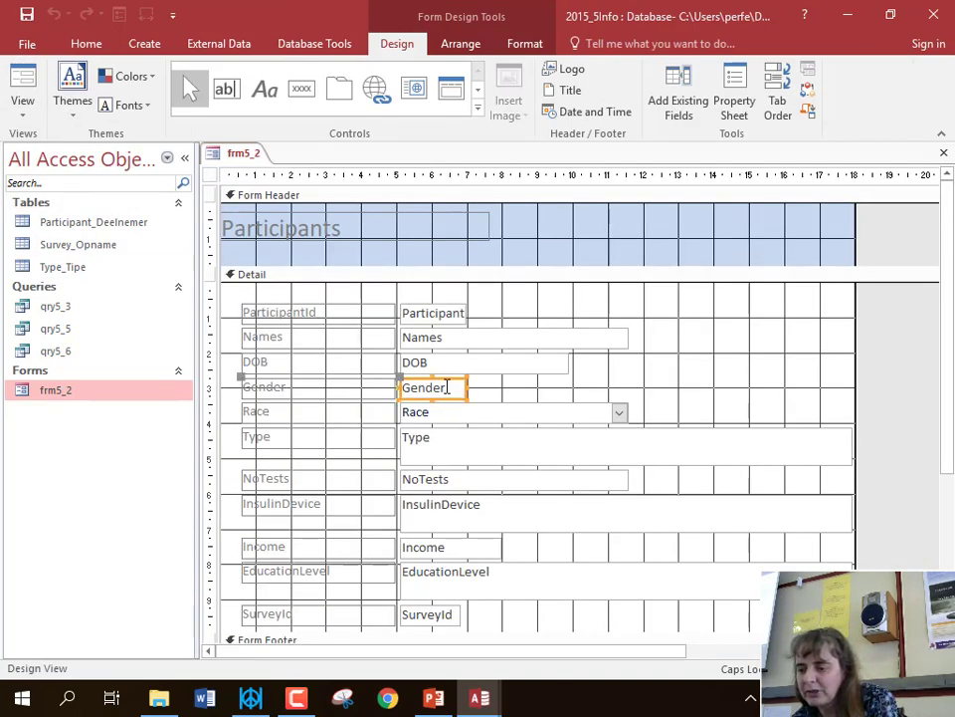
left_click(733, 104)
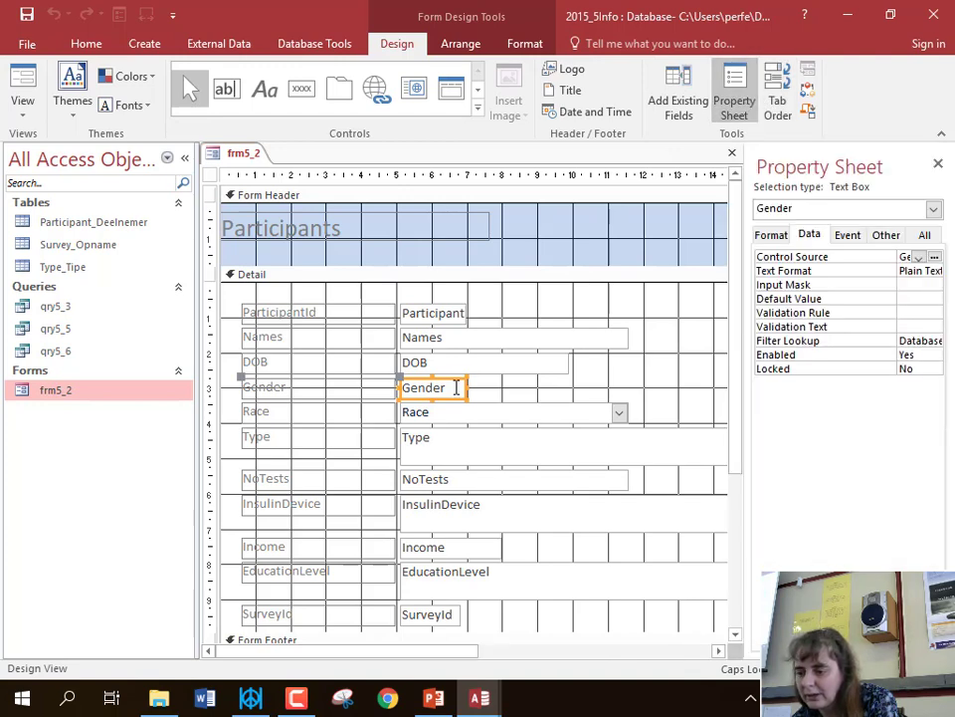
Change the Gender text box in the Detail section to a combo box
right_click(450, 390)
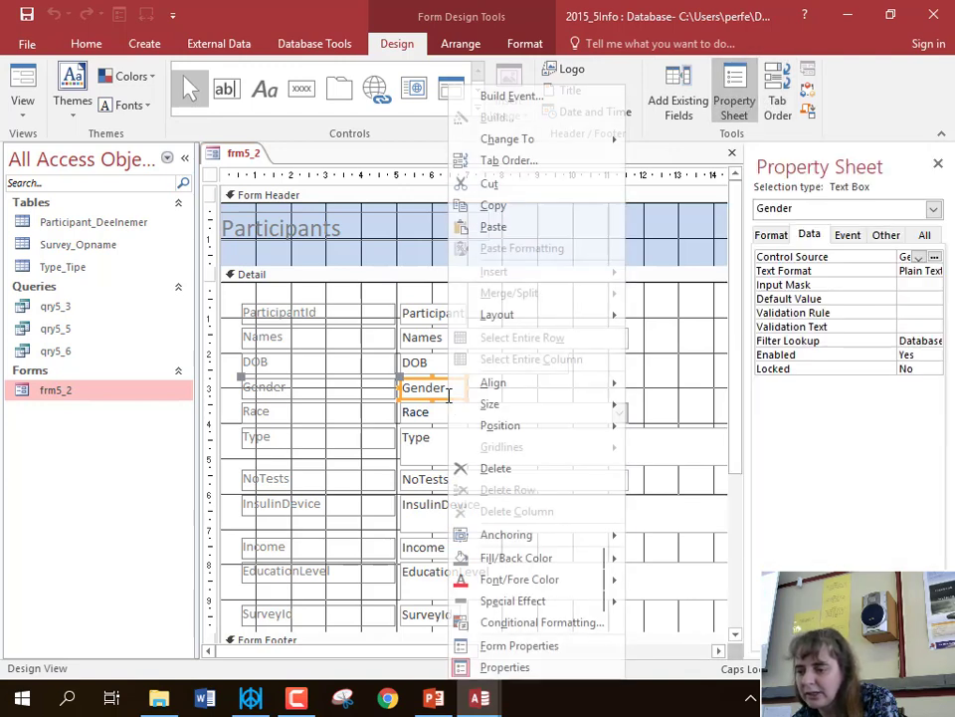
mouse_move(517, 140)
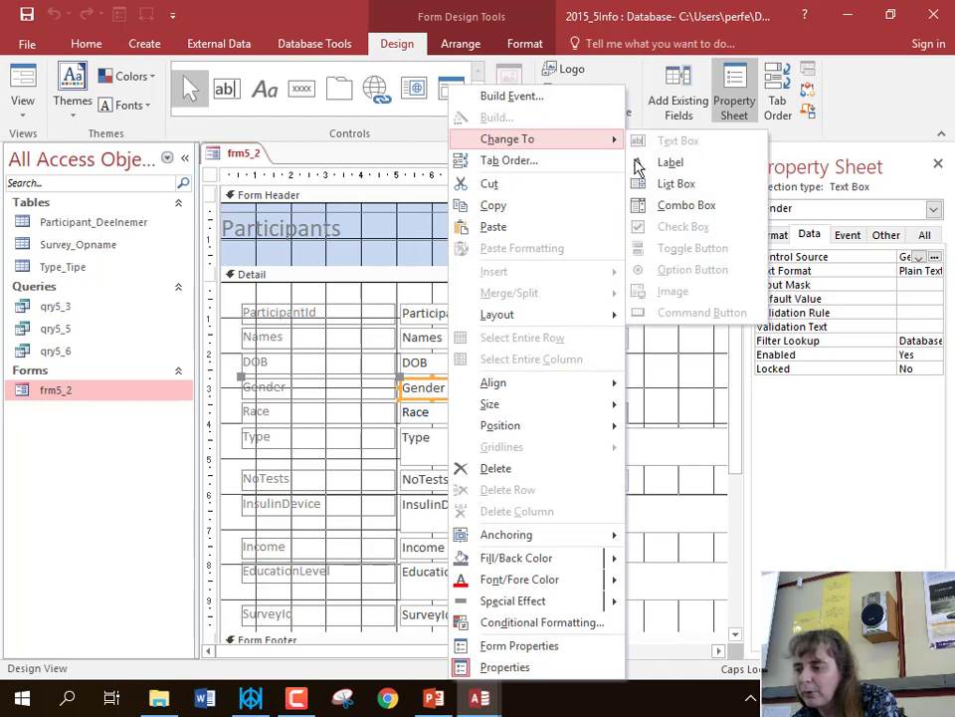
left_click(665, 211)
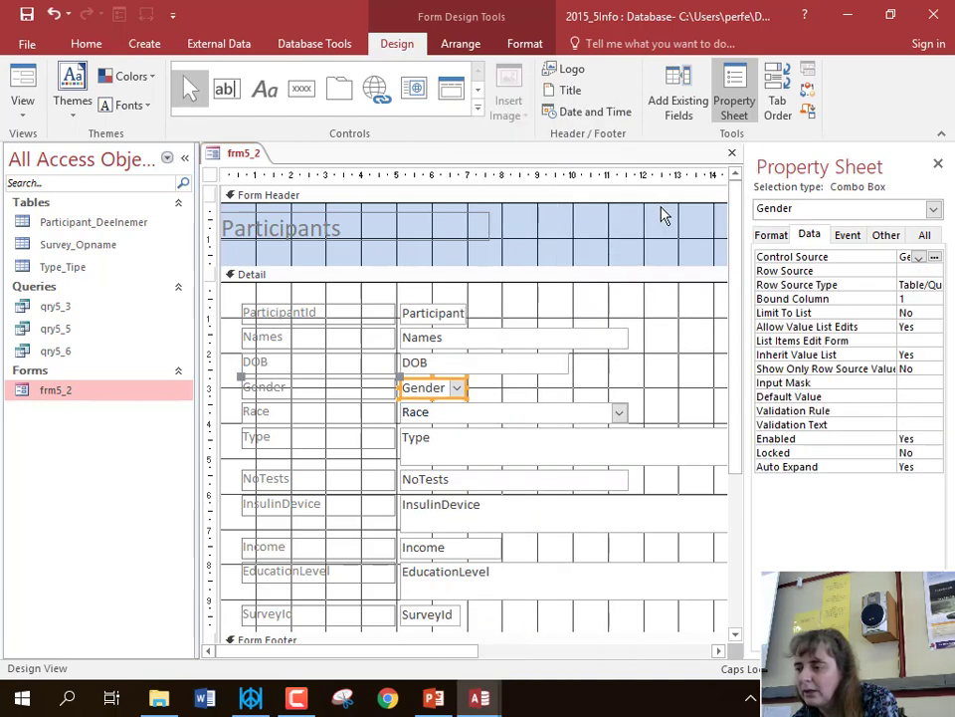
Set the Row Source Type of the Gender combo box to Value List
left_click(909, 258)
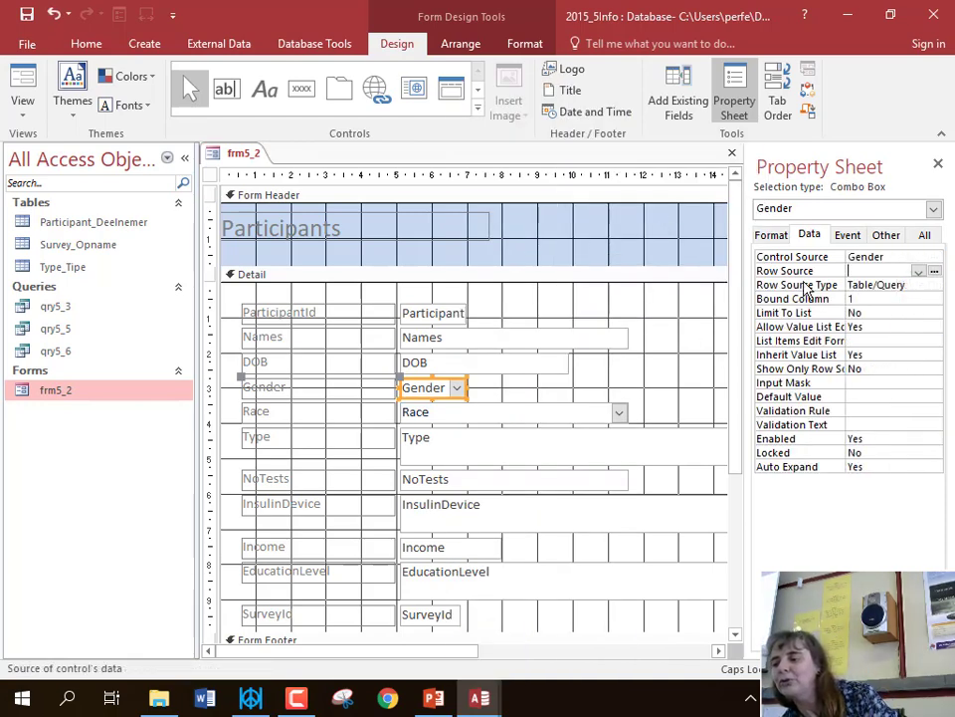
left_click(884, 284)
left_click(933, 286)
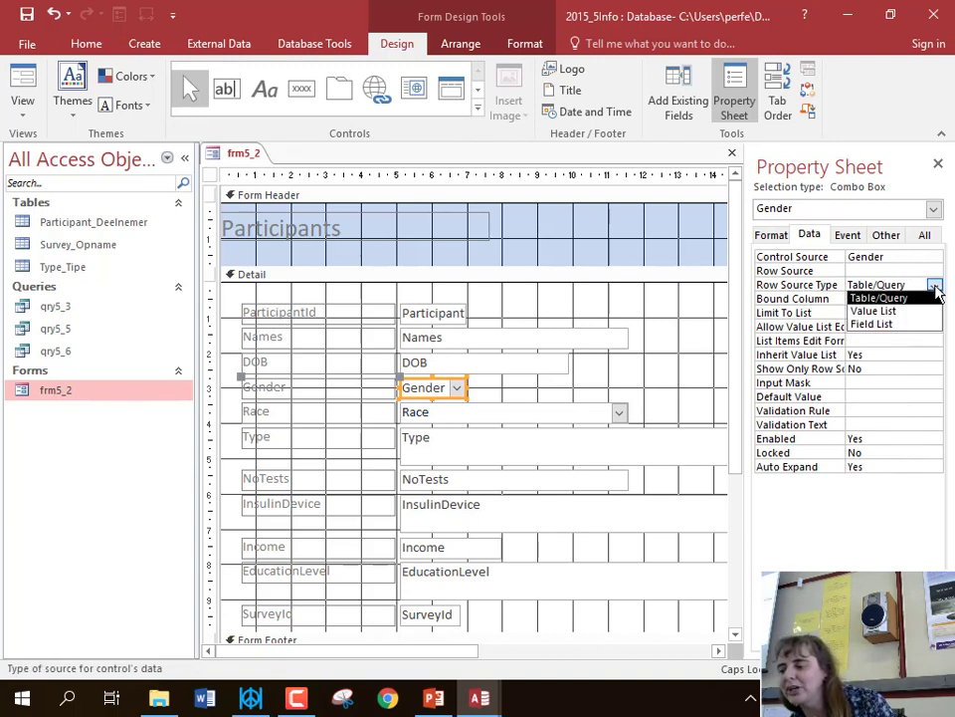
left_click(882, 312)
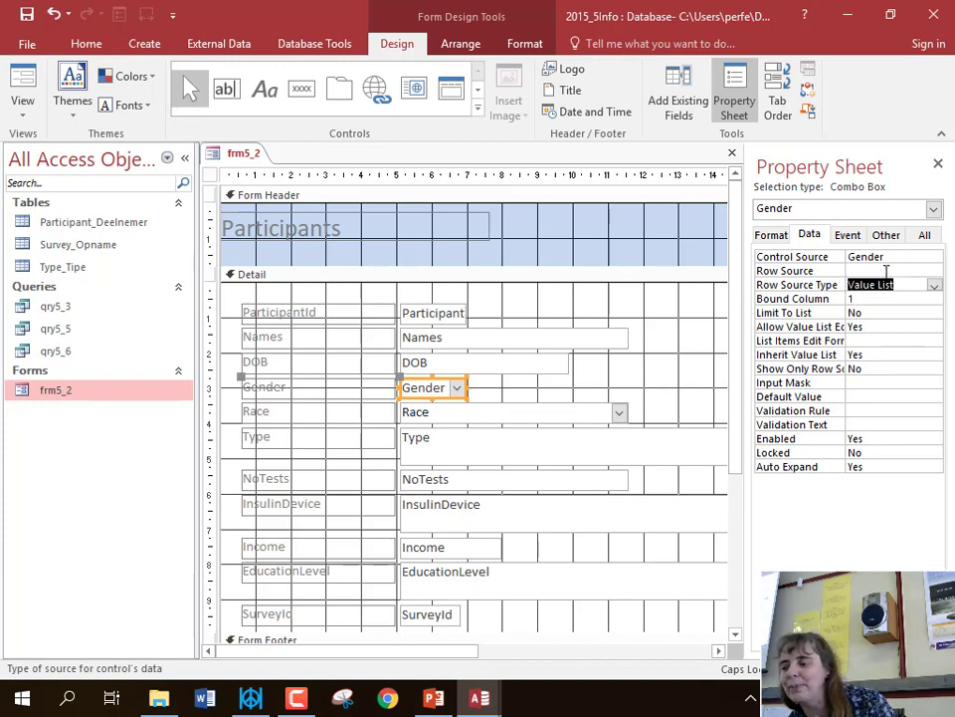
Enter M and F as separate list items for the Row Source of the Gender combo box
left_click(885, 272)
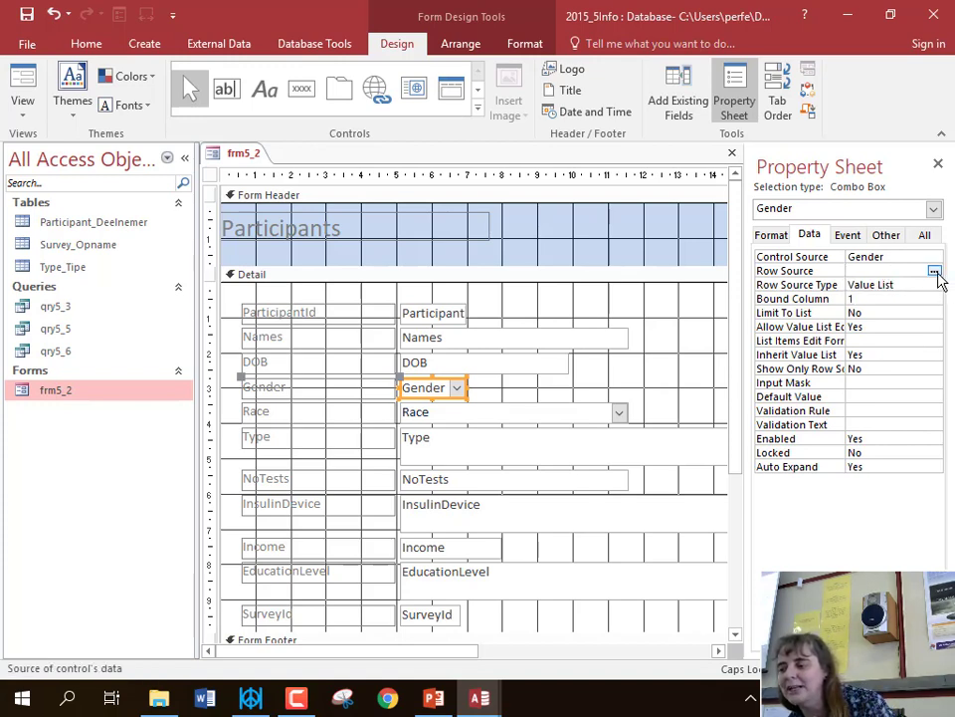
left_click(934, 271)
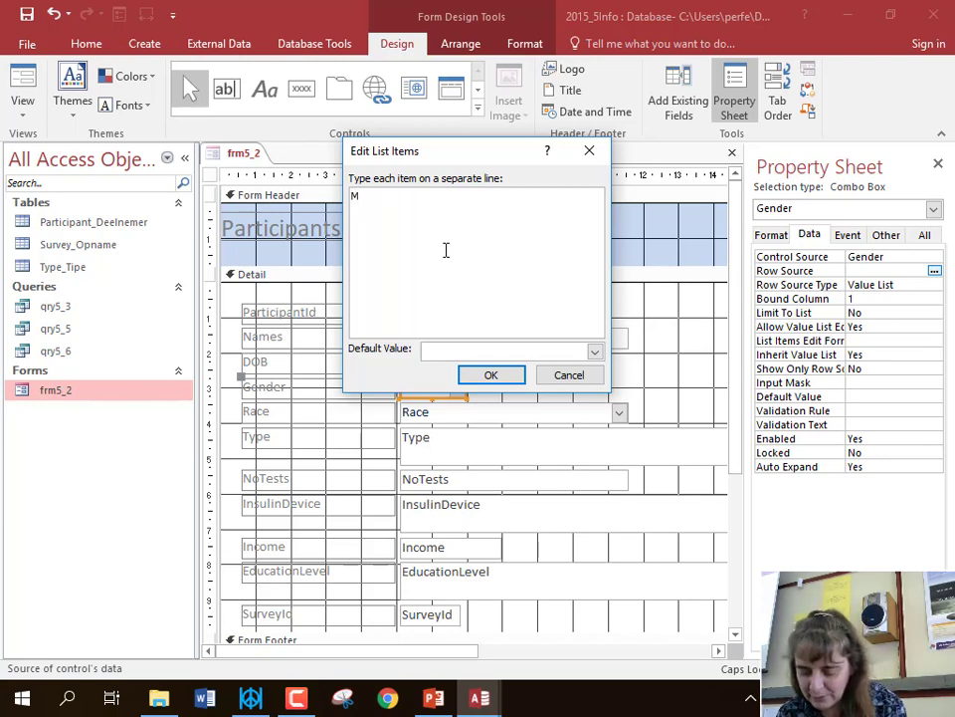
key("Return")
type("F")
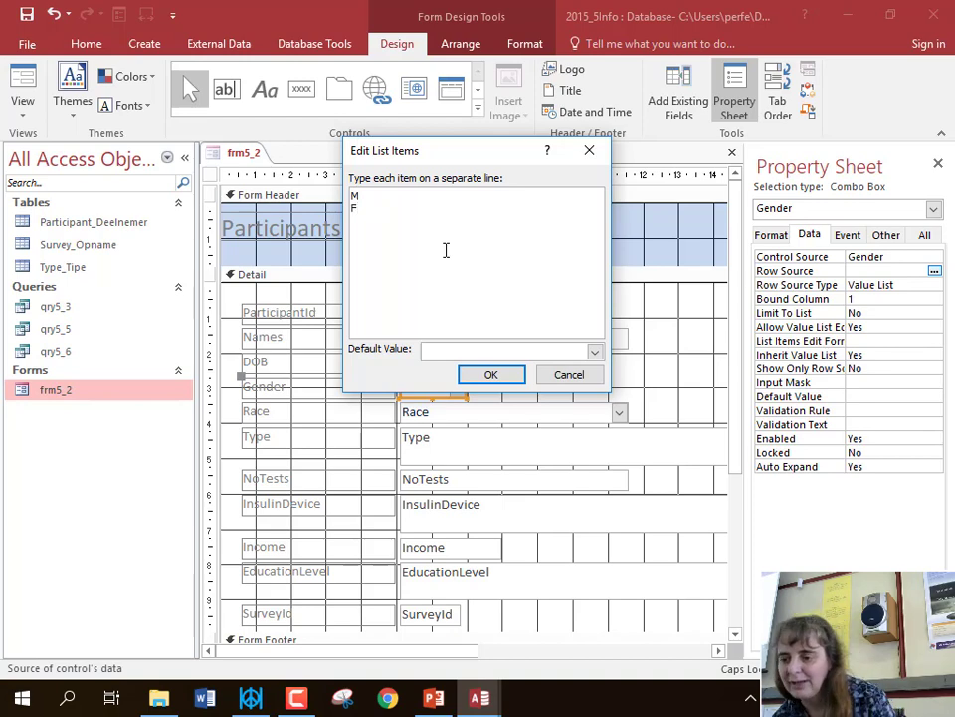
left_click(493, 376)
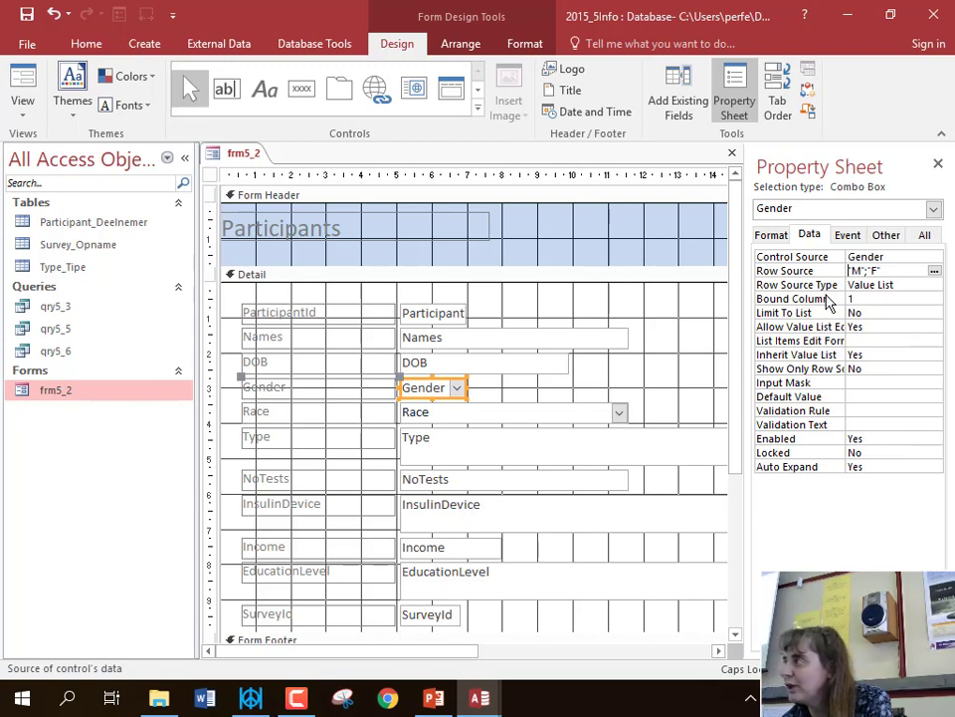
Review the Row Source Type options and the Row Source entry of the Gender combo box
left_click(884, 284)
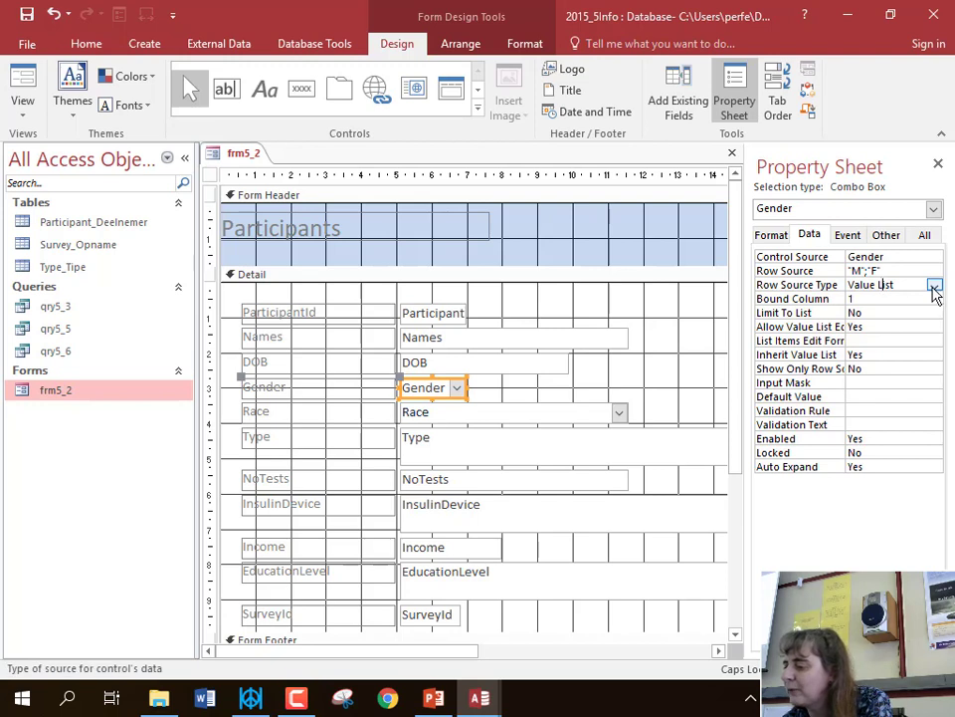
left_click(933, 285)
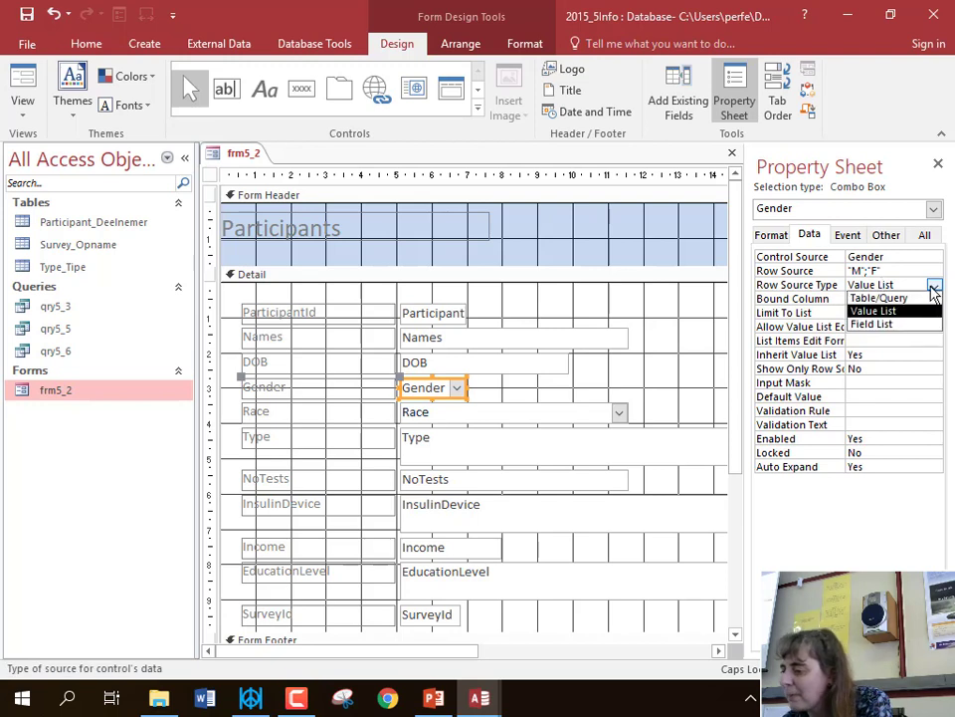
left_click(873, 311)
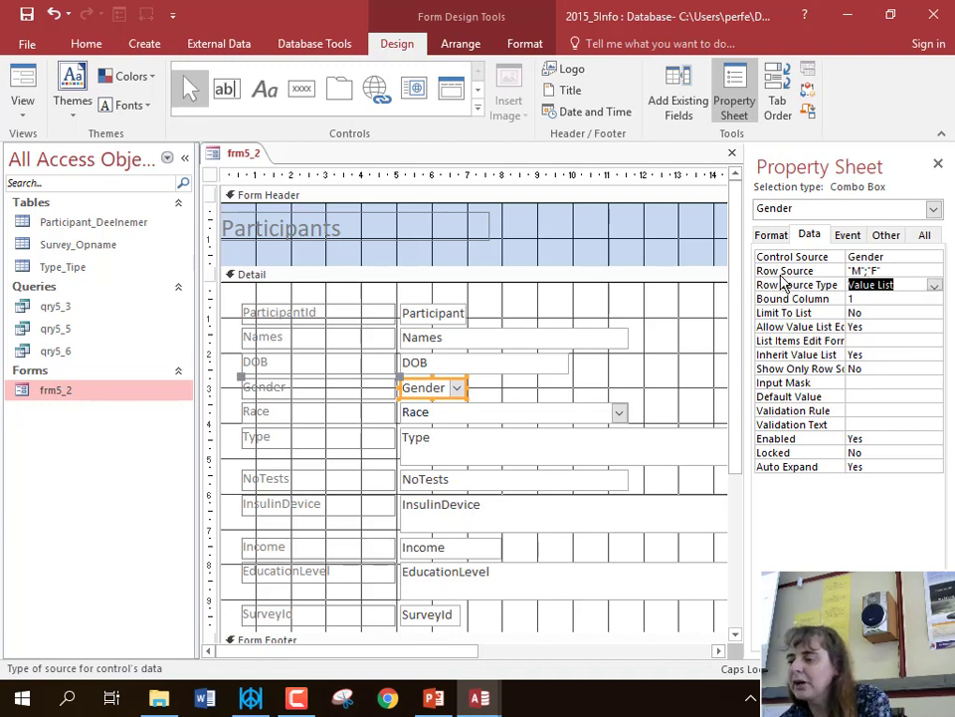
left_click(906, 271)
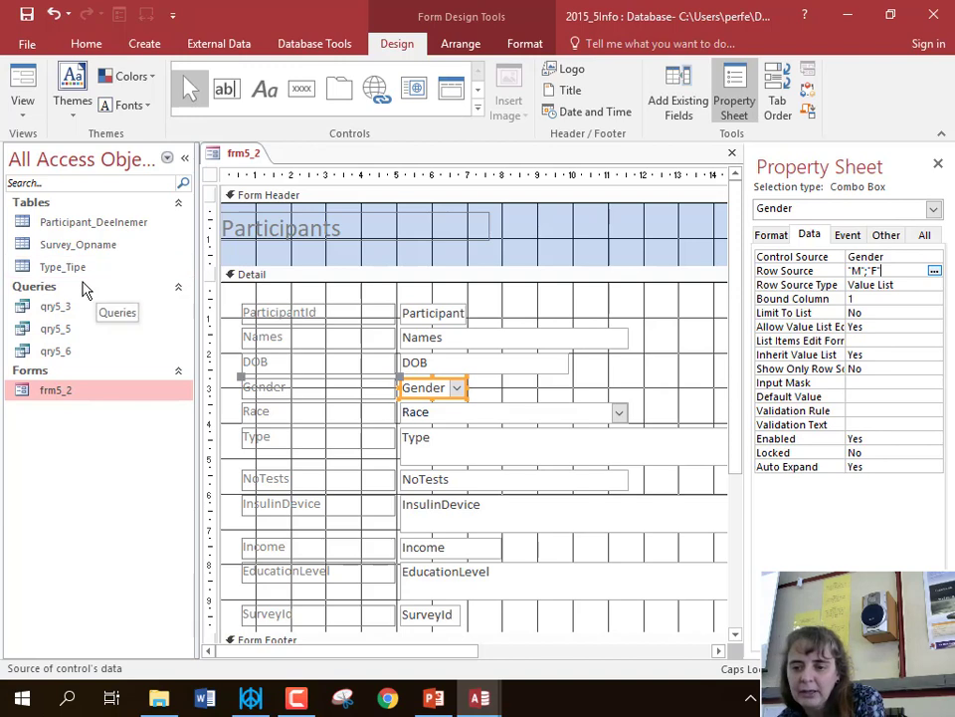
Create a new table, save it as Table1 and switch it to Design View
left_click(126, 268)
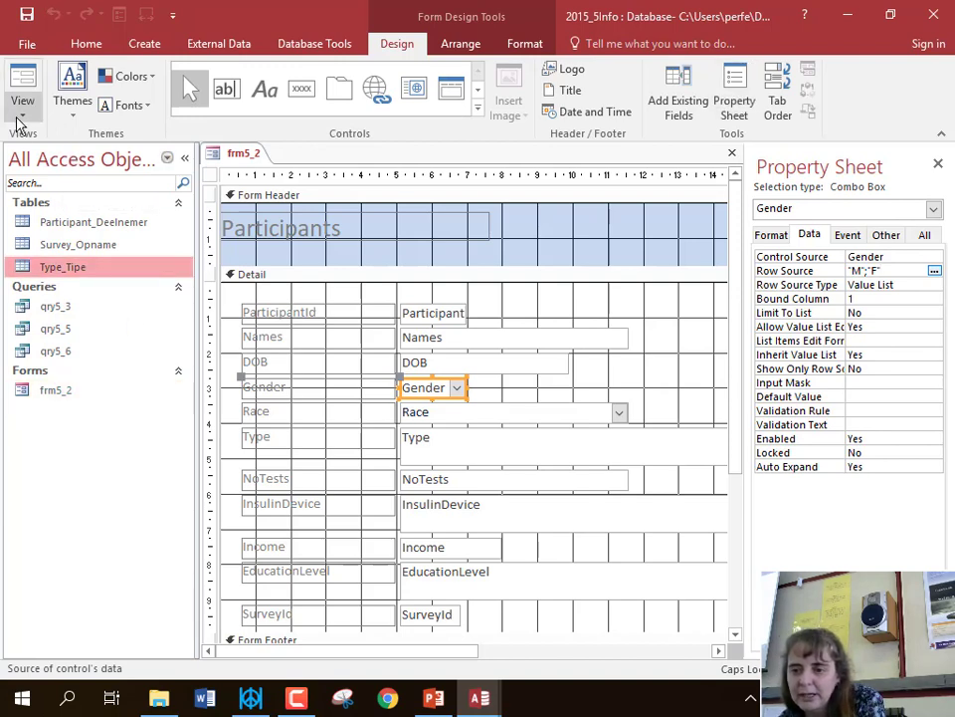
left_click(147, 44)
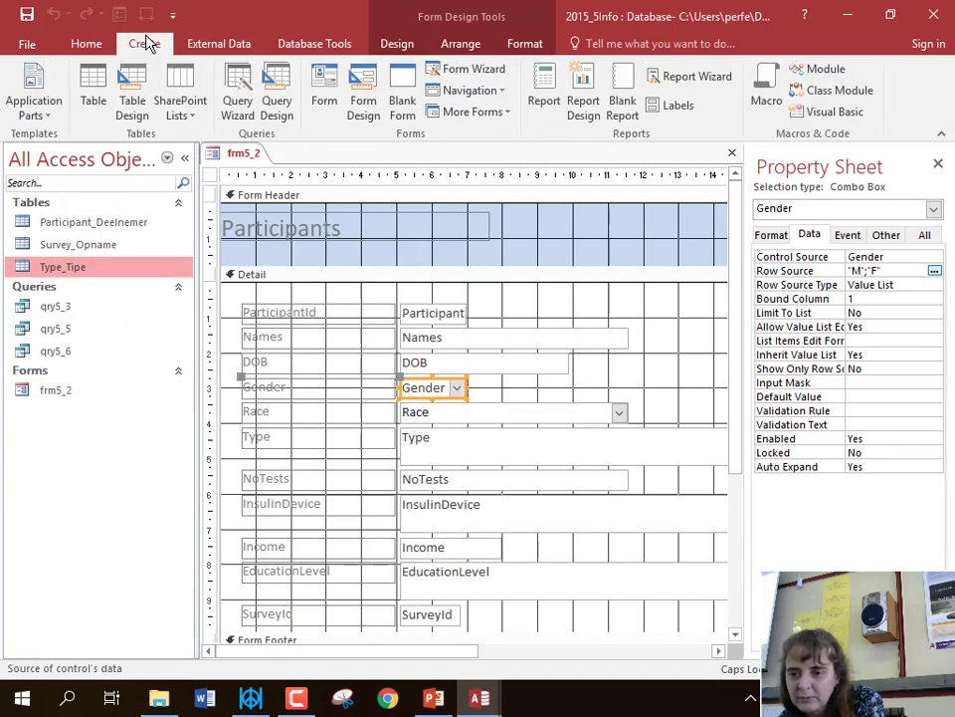
left_click(94, 85)
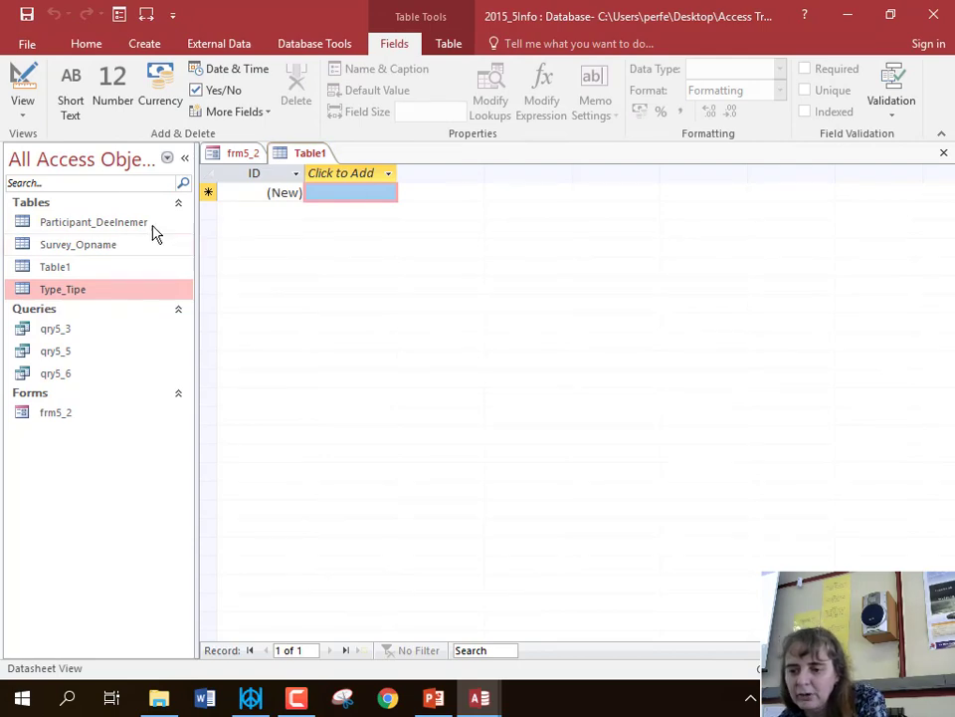
left_click(22, 85)
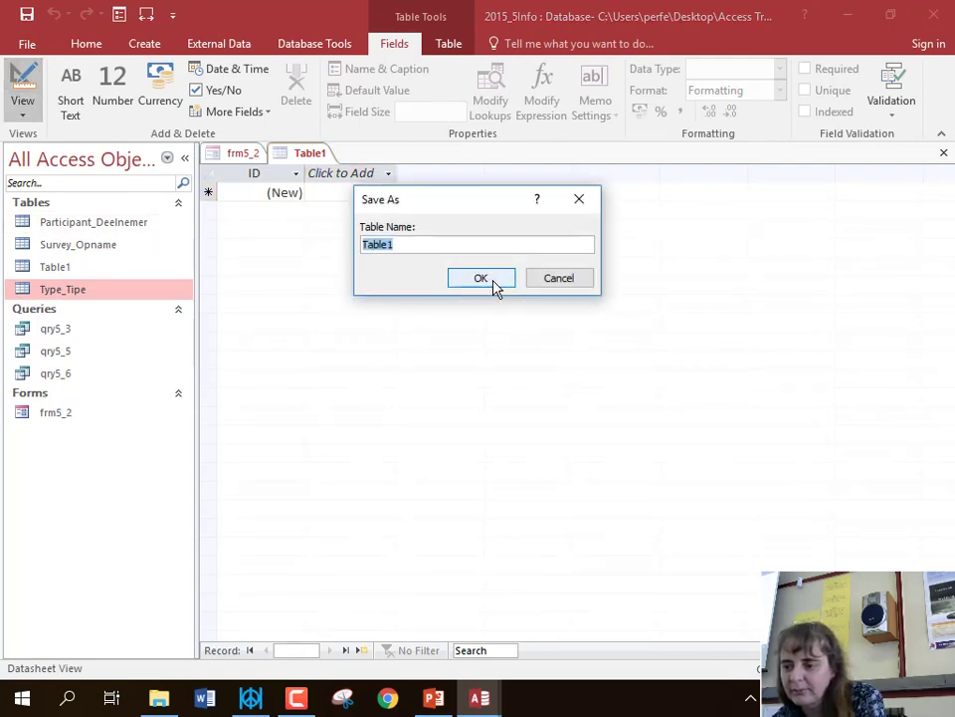
left_click(482, 280)
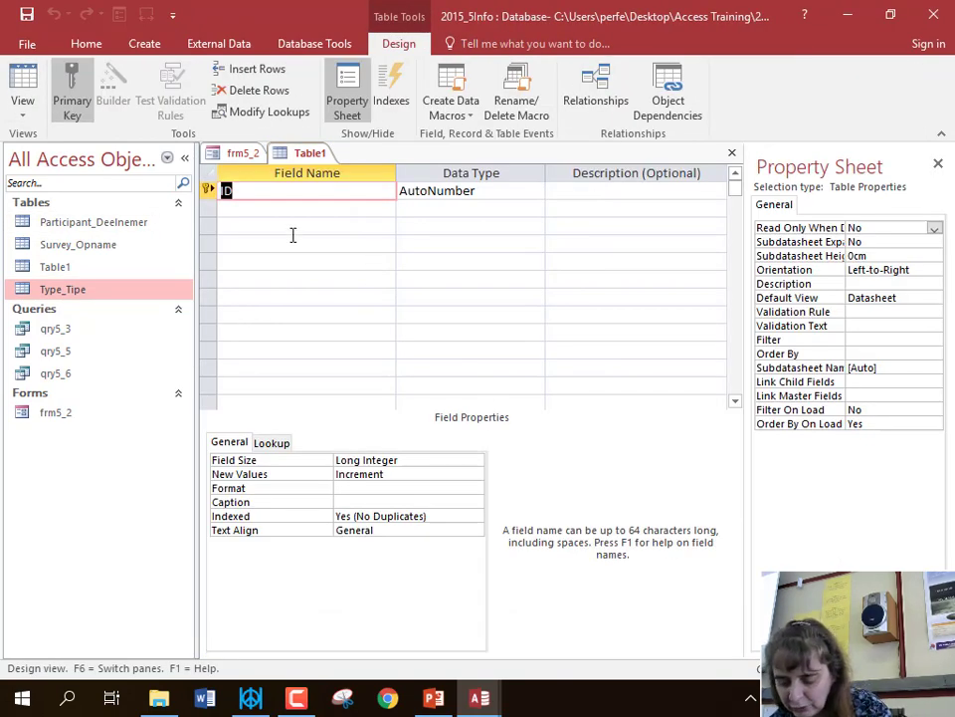
Rename the ID field of Table1 to Gender and set its data type to Short Text
type("gENDER")
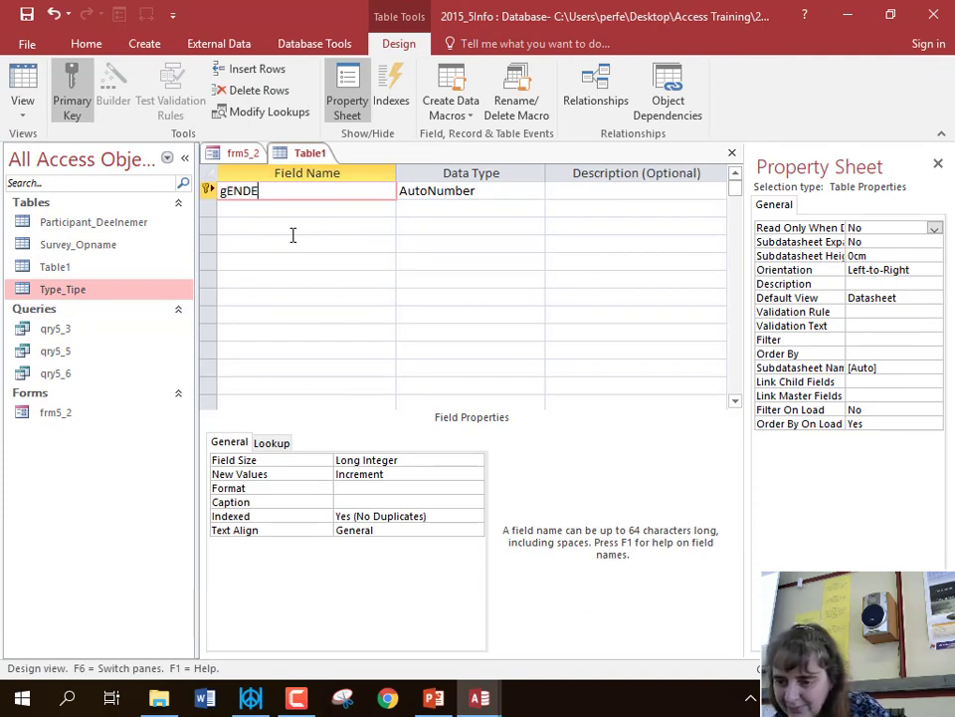
key("BackSpace")
key("BackSpace")
key("BackSpace")
key("BackSpace")
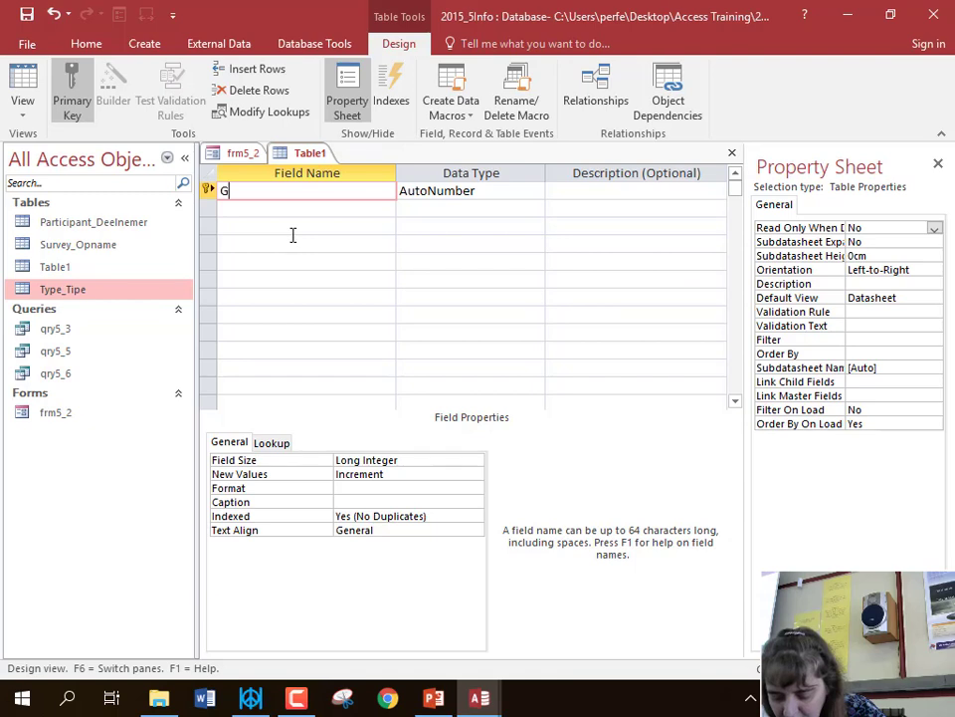
type("Gender")
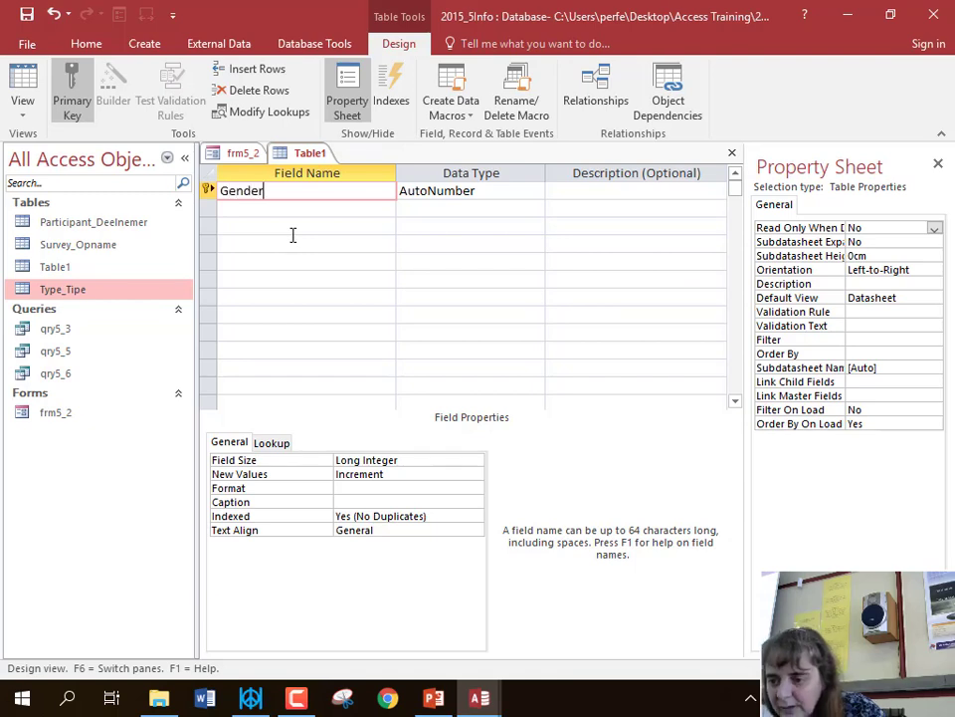
left_click(482, 190)
left_click(535, 190)
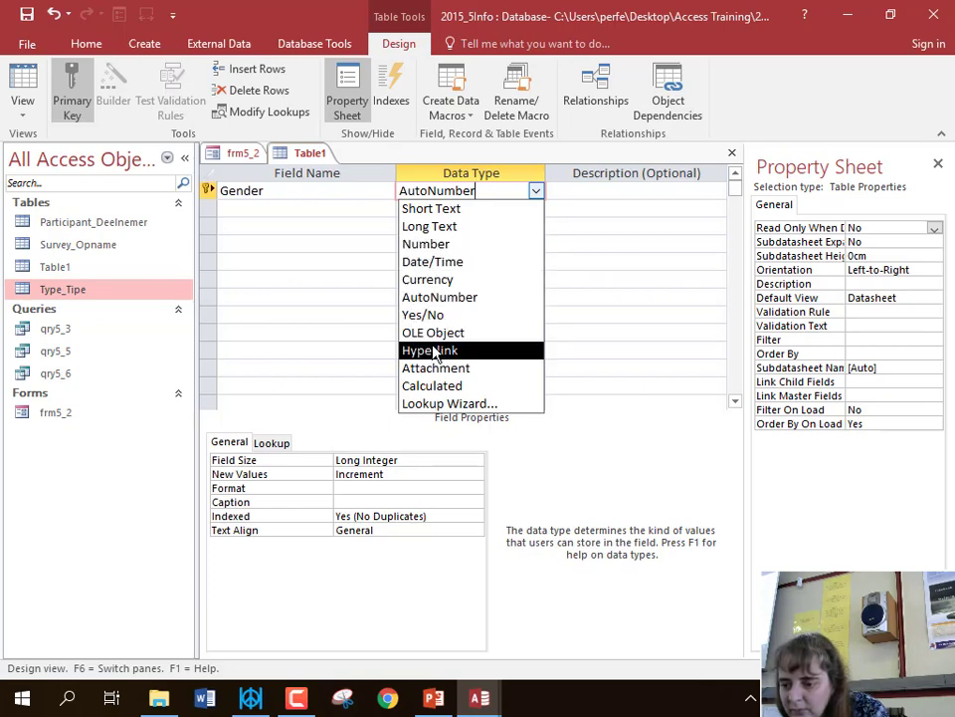
left_click(426, 210)
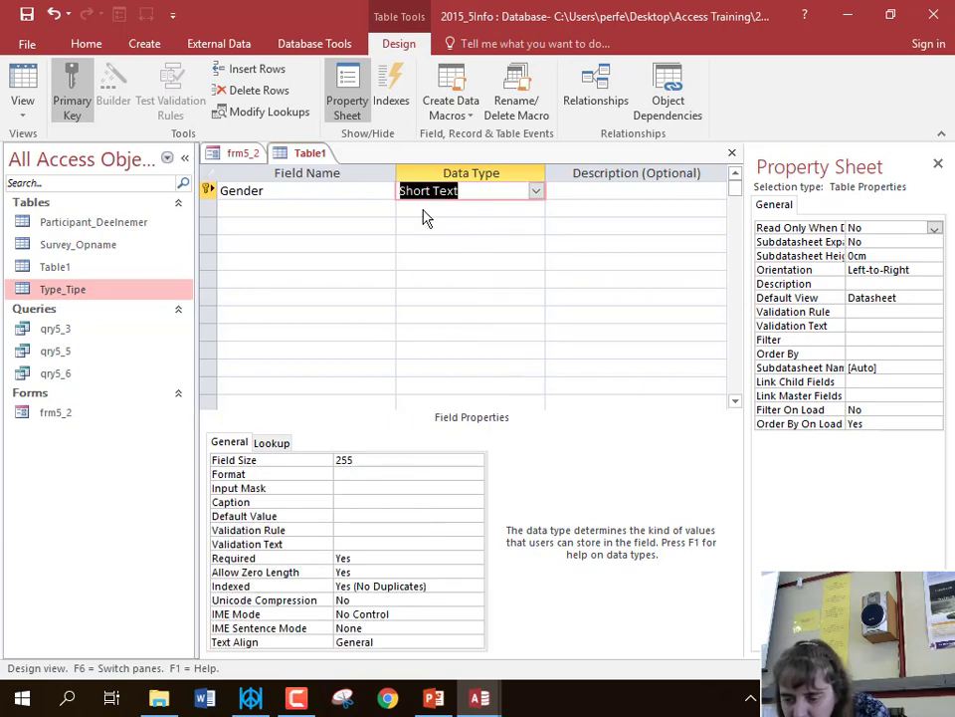
Save Table1, switch it to Datasheet View and enter the Gender records M and F
left_click(22, 79)
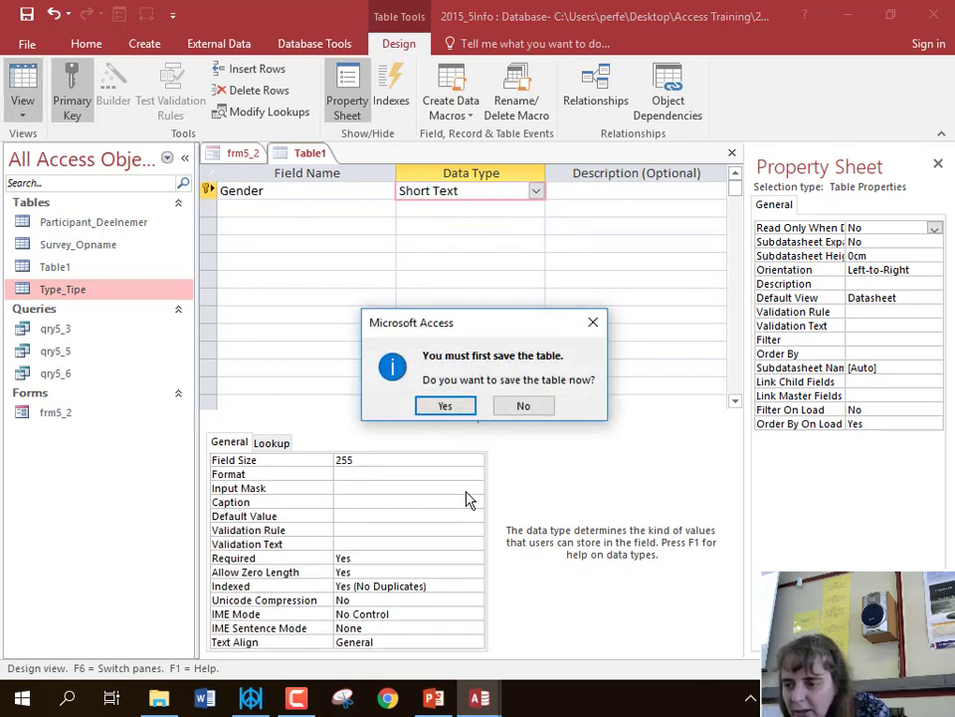
left_click(442, 406)
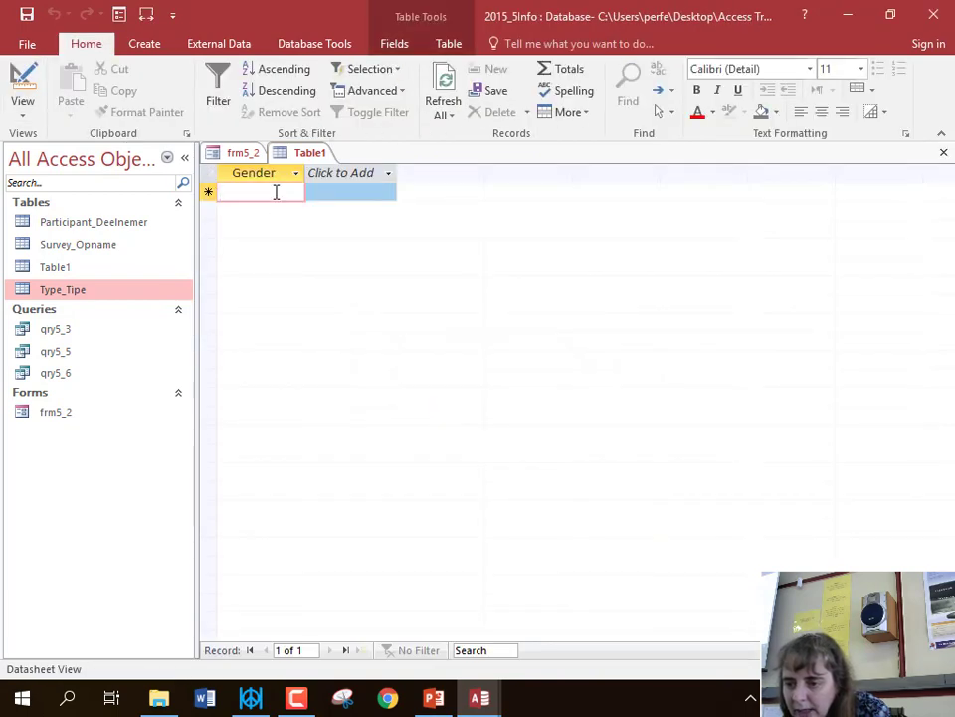
type("M")
key("Return")
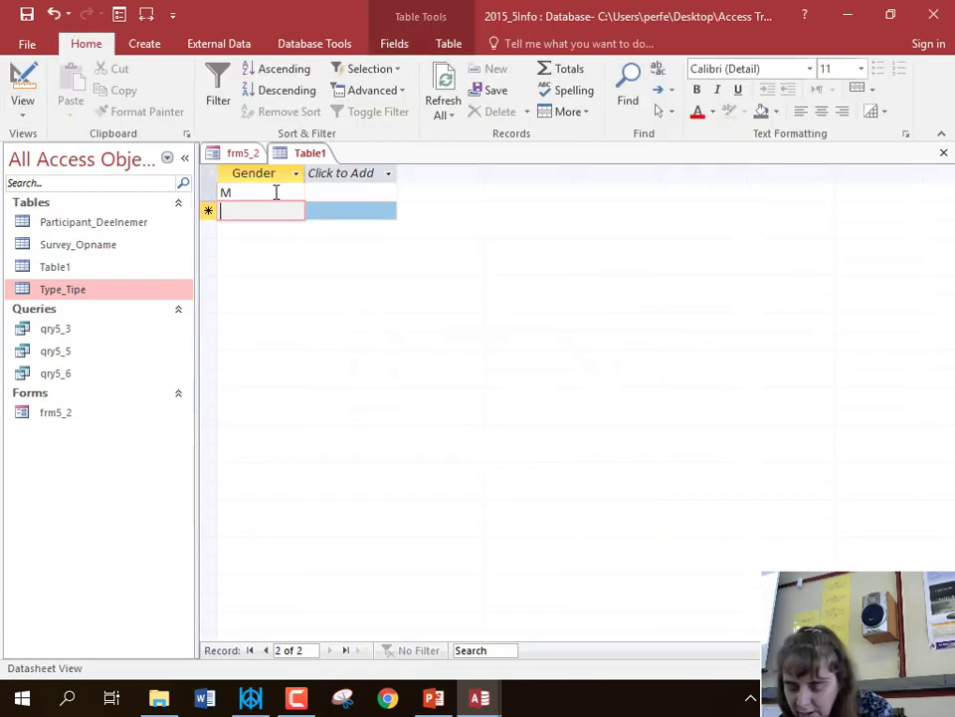
type("F")
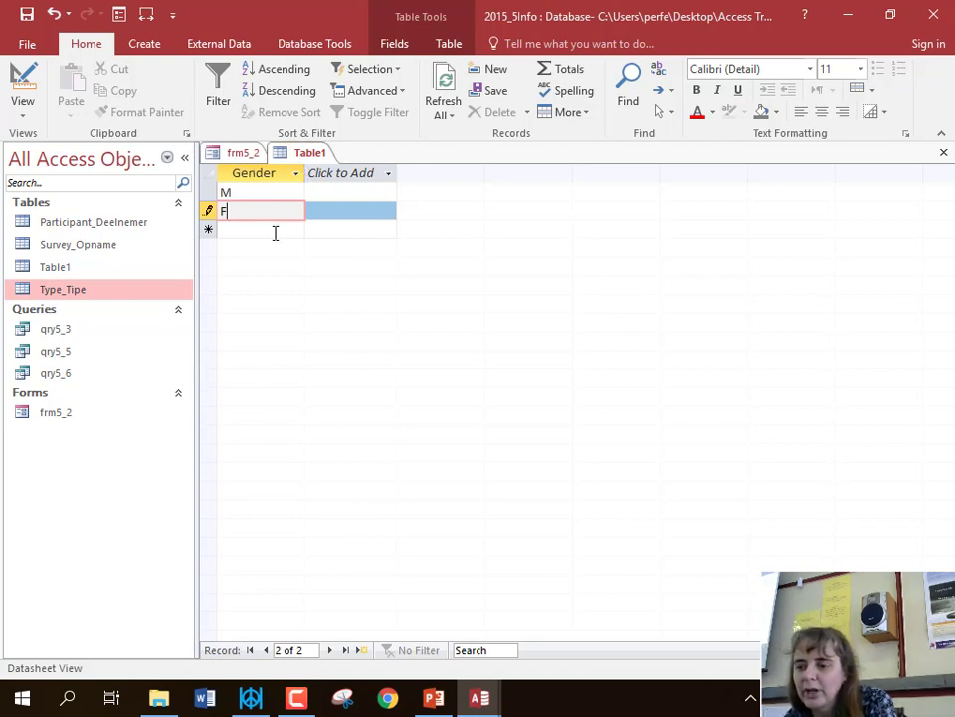
Return to the frm5_2 form and switch it to Design View with the Gender combo box's properties shown
left_click(57, 418)
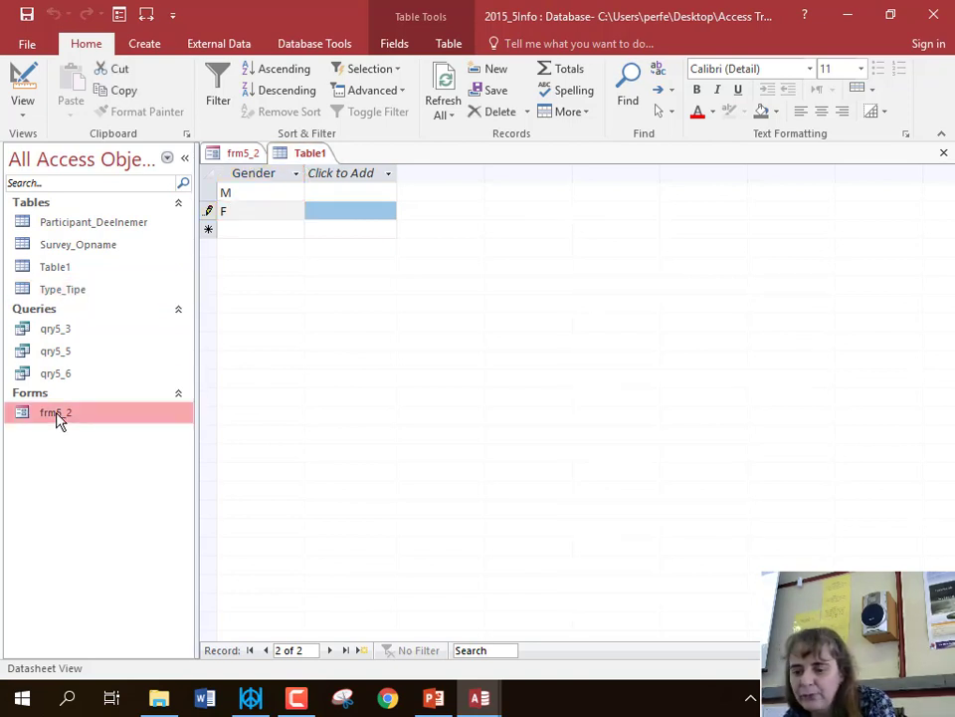
double_click(57, 418)
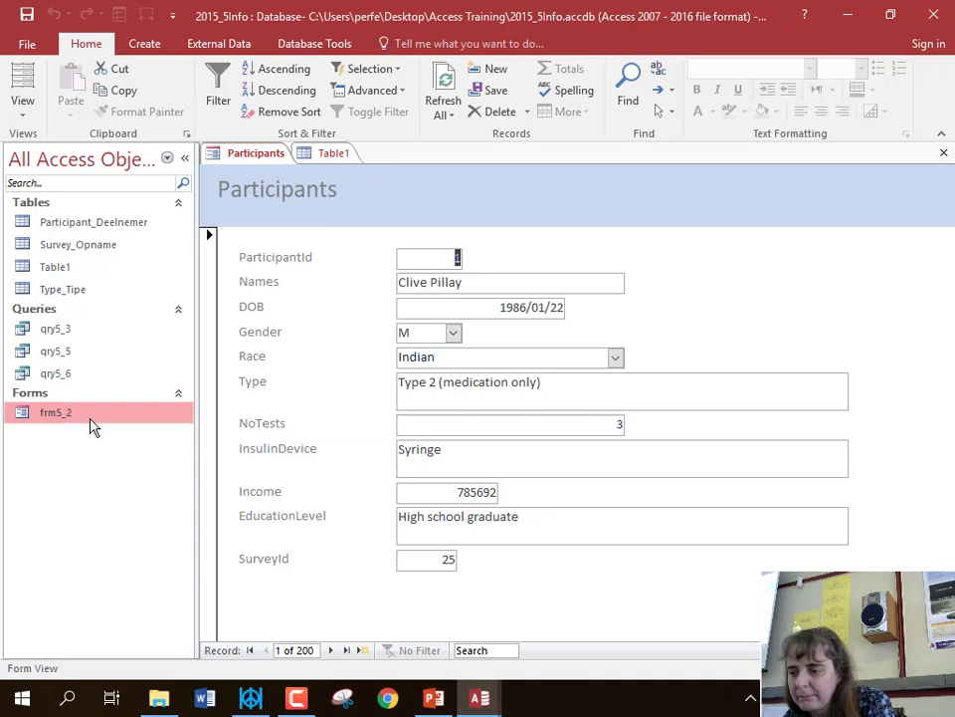
left_click(24, 116)
left_click(51, 225)
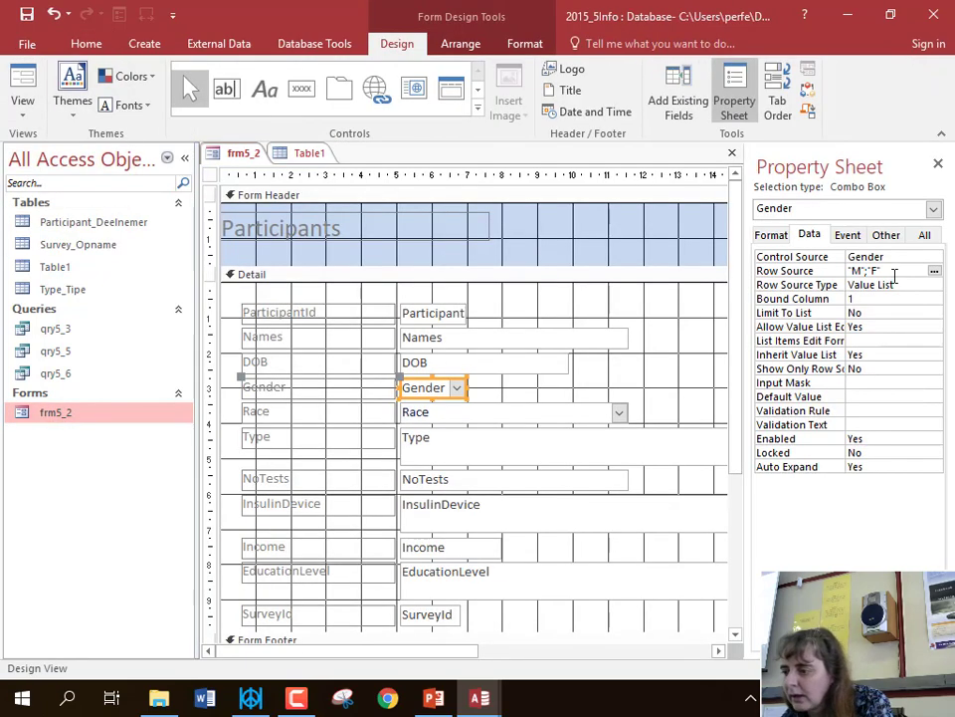
Set the Gender combo box's Row Source Type to Table/Query and its Row Source to Table1
left_click(933, 270)
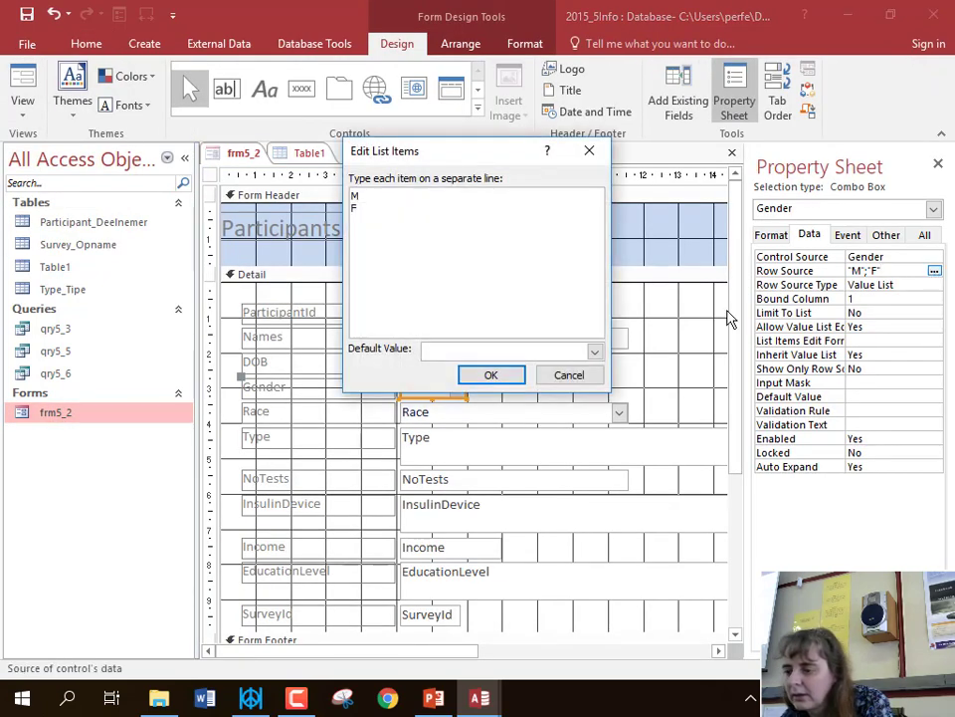
left_click(568, 374)
left_click(938, 286)
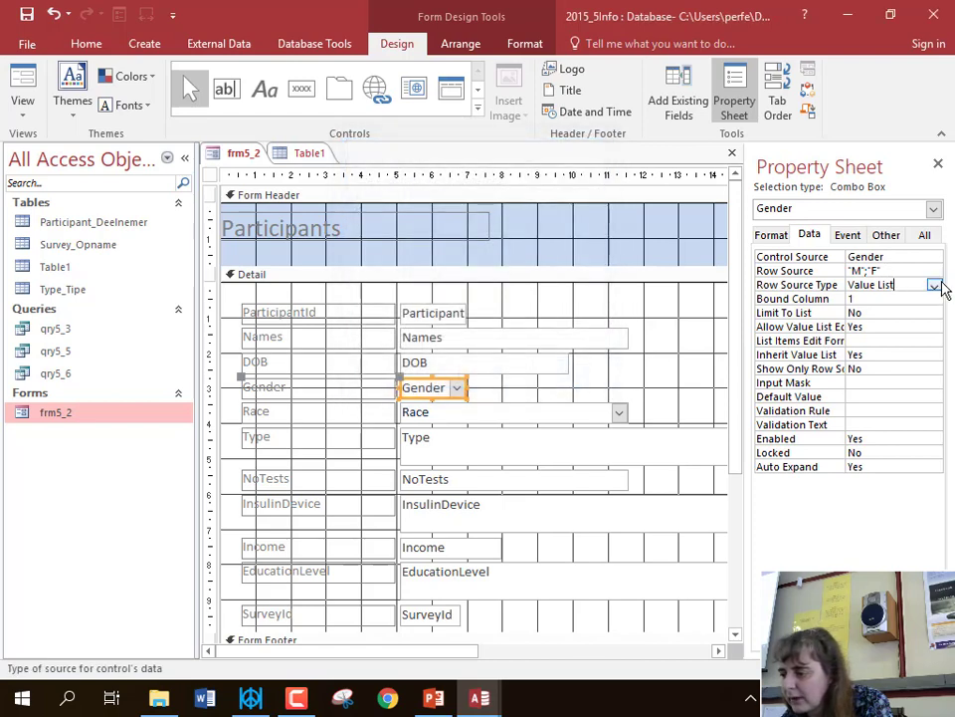
left_click(935, 286)
left_click(915, 297)
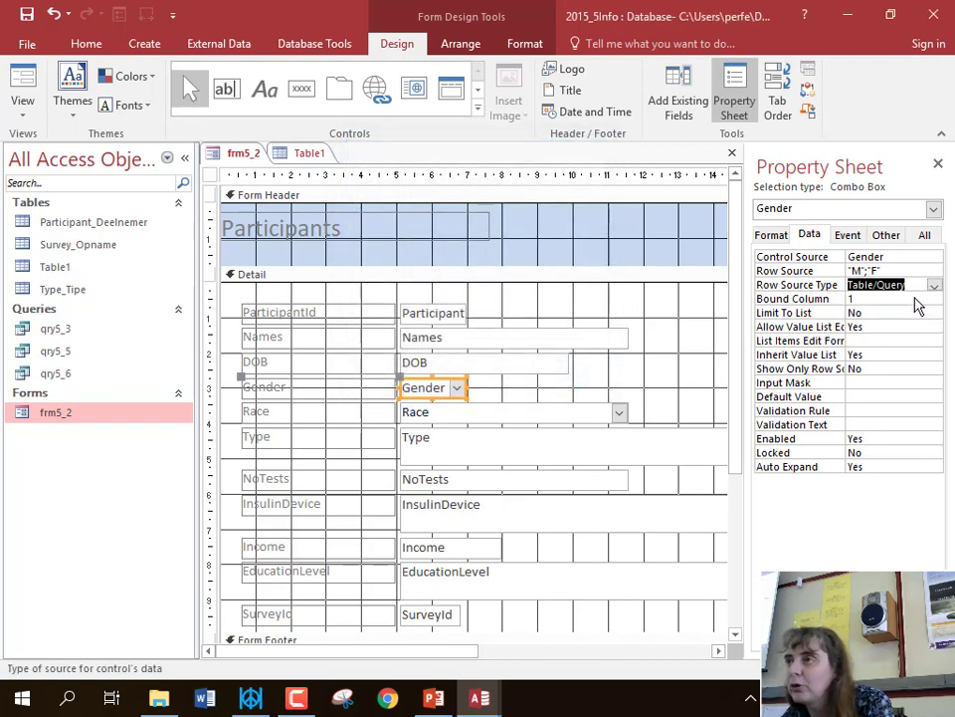
left_click(909, 270)
left_click(919, 272)
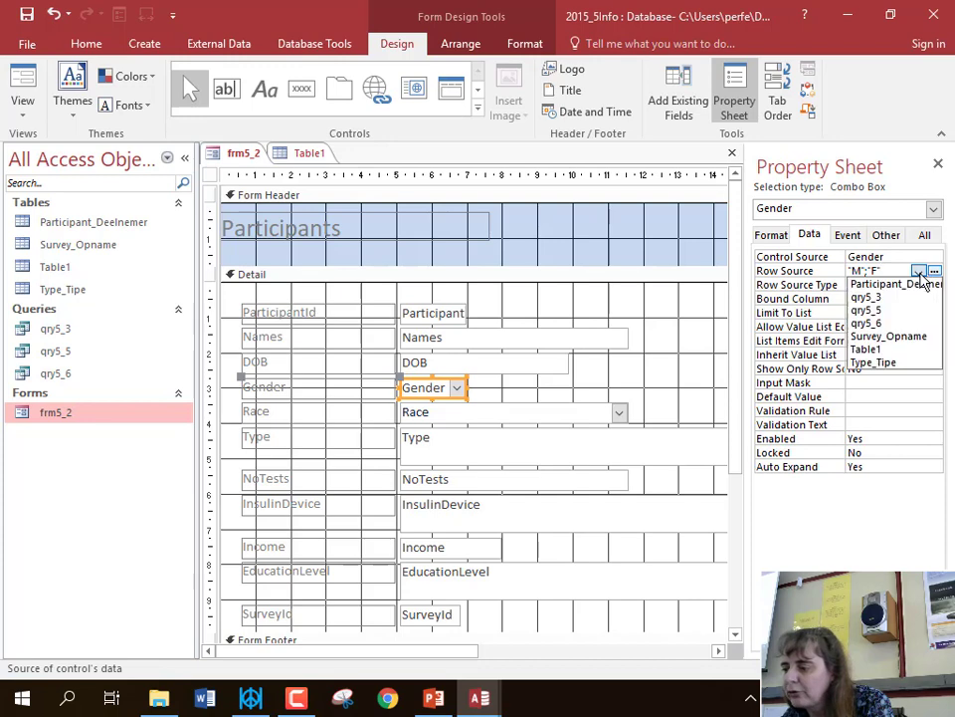
left_click(897, 350)
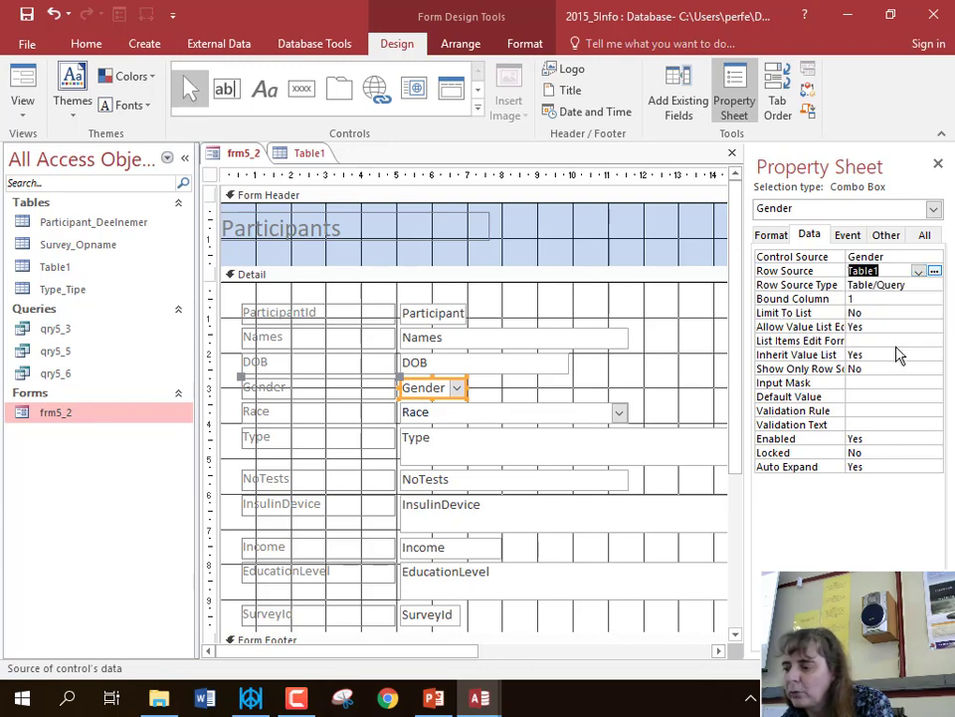
Switch frm5_2 to Form View and check the choices offered in the Gender list
left_click(25, 85)
left_click(452, 334)
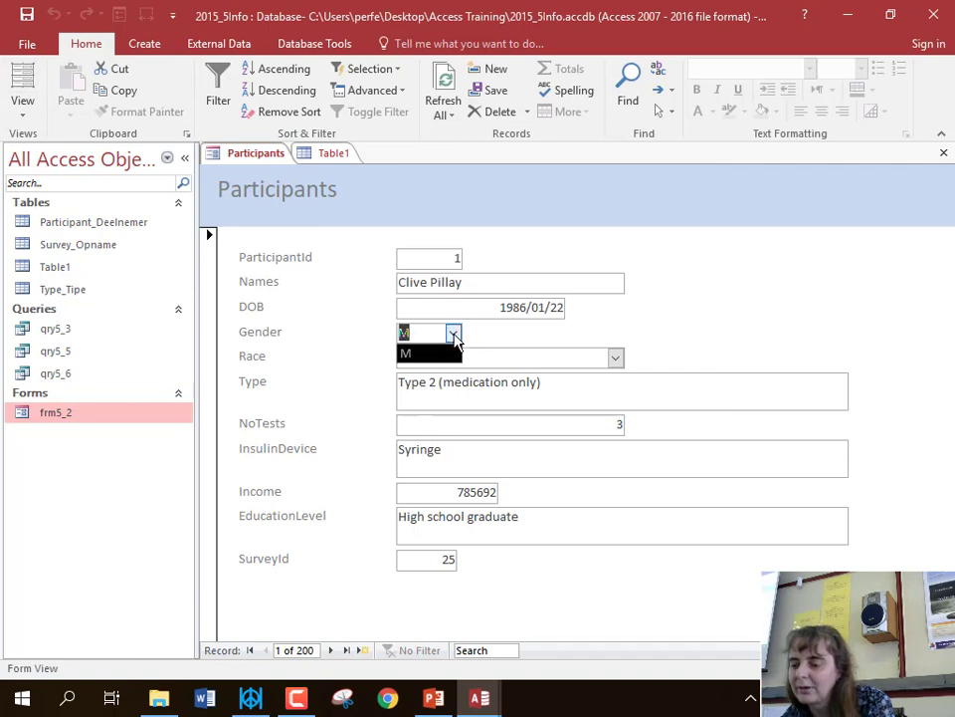
left_click(455, 336)
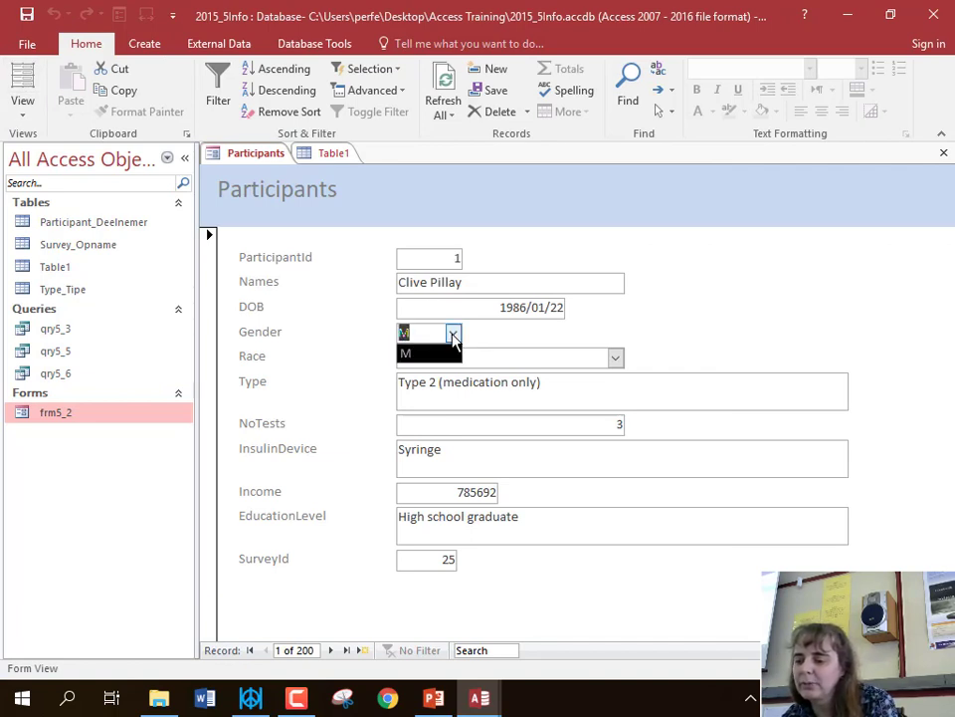
left_click(453, 333)
left_click(453, 333)
left_click(453, 334)
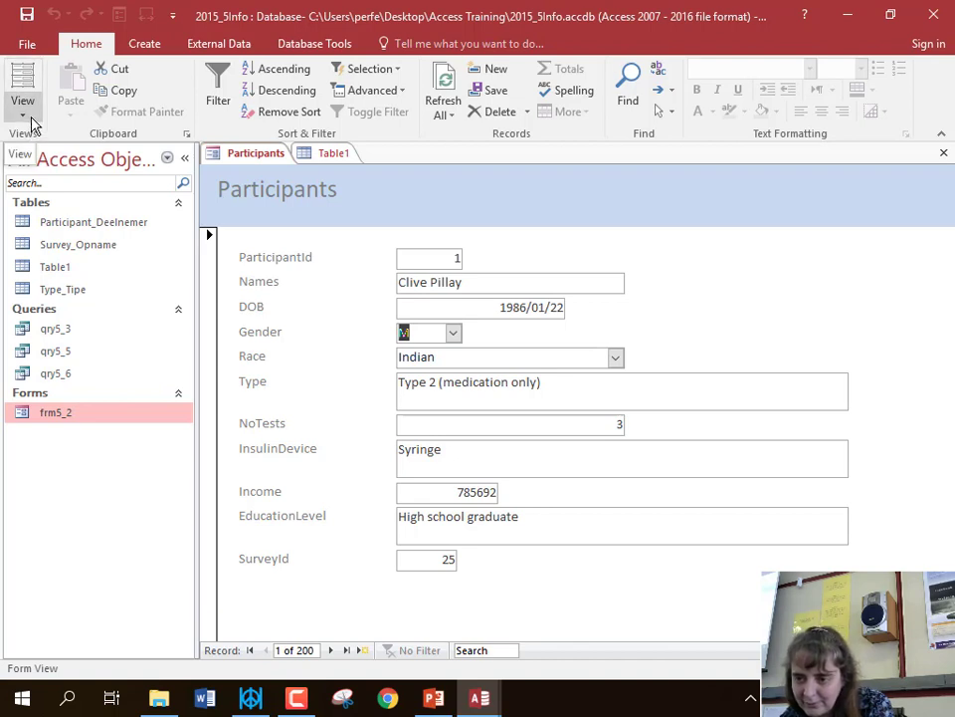
Commit the F record in Table1 and recheck the Gender list on the Participants form
left_click(339, 157)
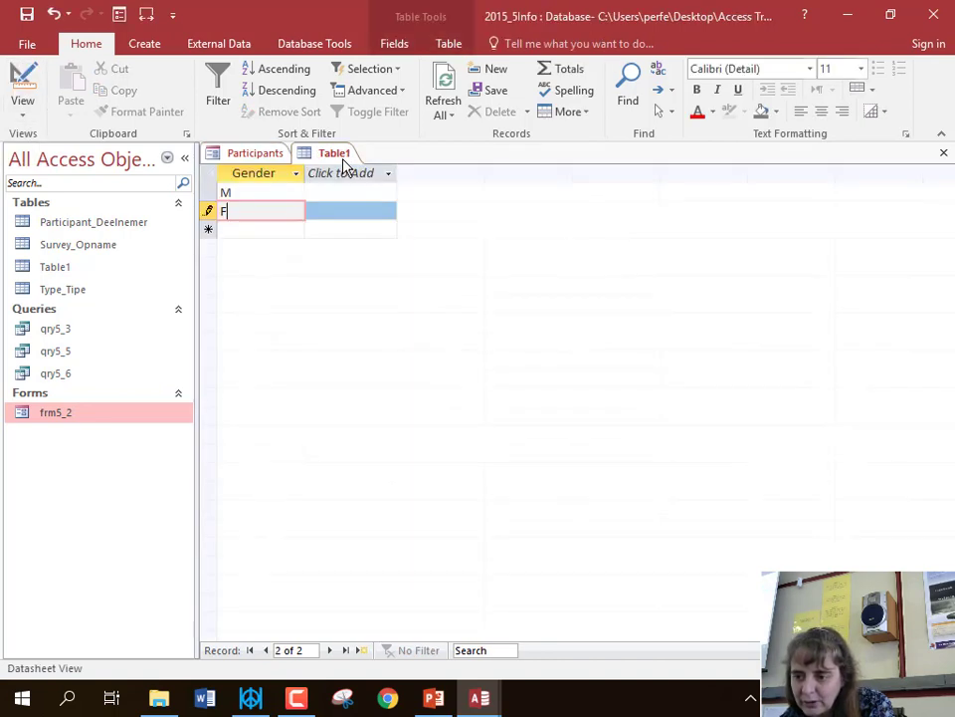
left_click(265, 230)
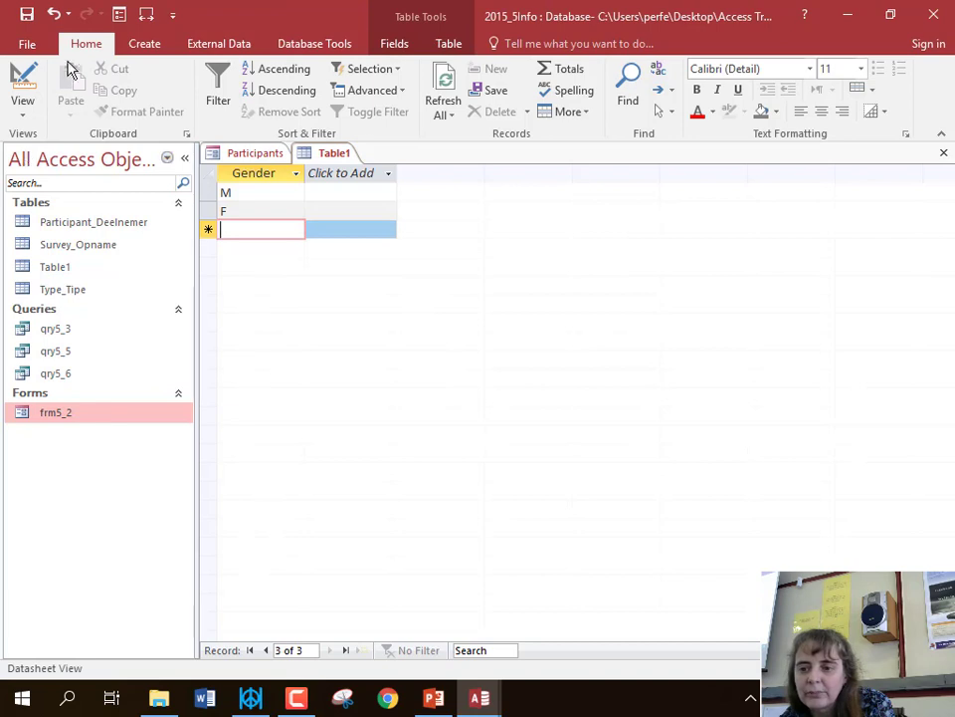
left_click(255, 155)
left_click(453, 334)
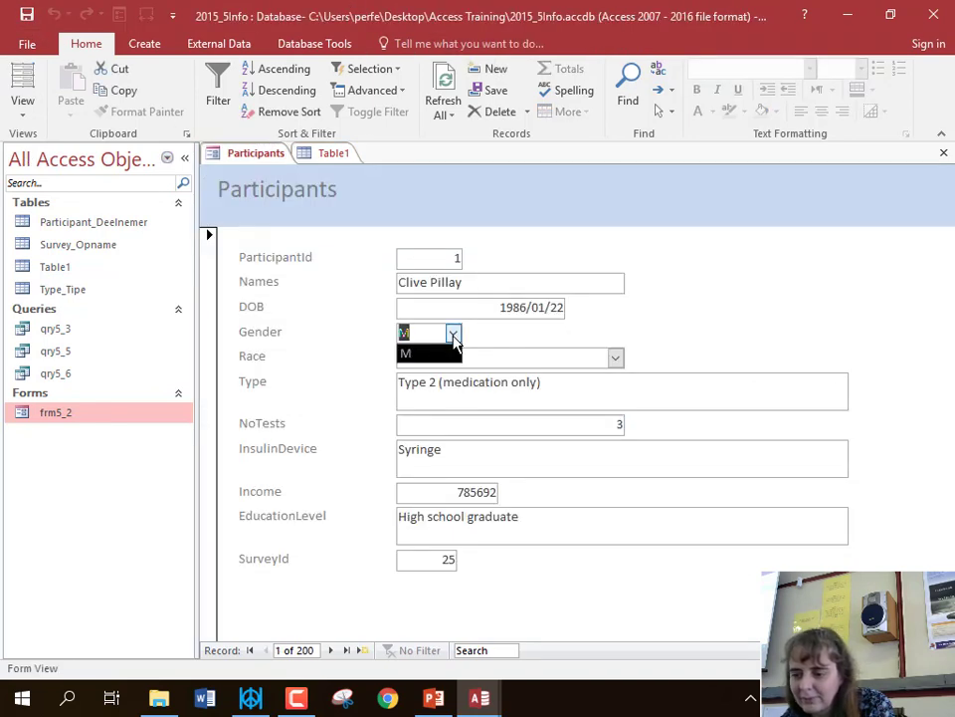
Reselect Table1 and Table/Query as the Gender combo box's row source in Design View and check its list in Form View
left_click(19, 116)
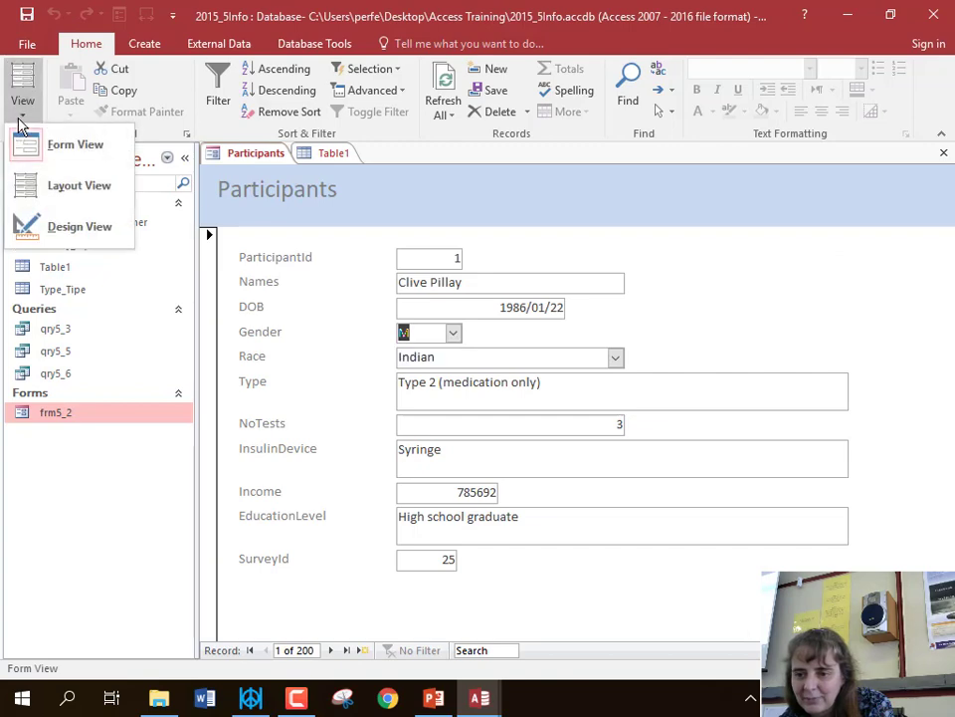
left_click(70, 226)
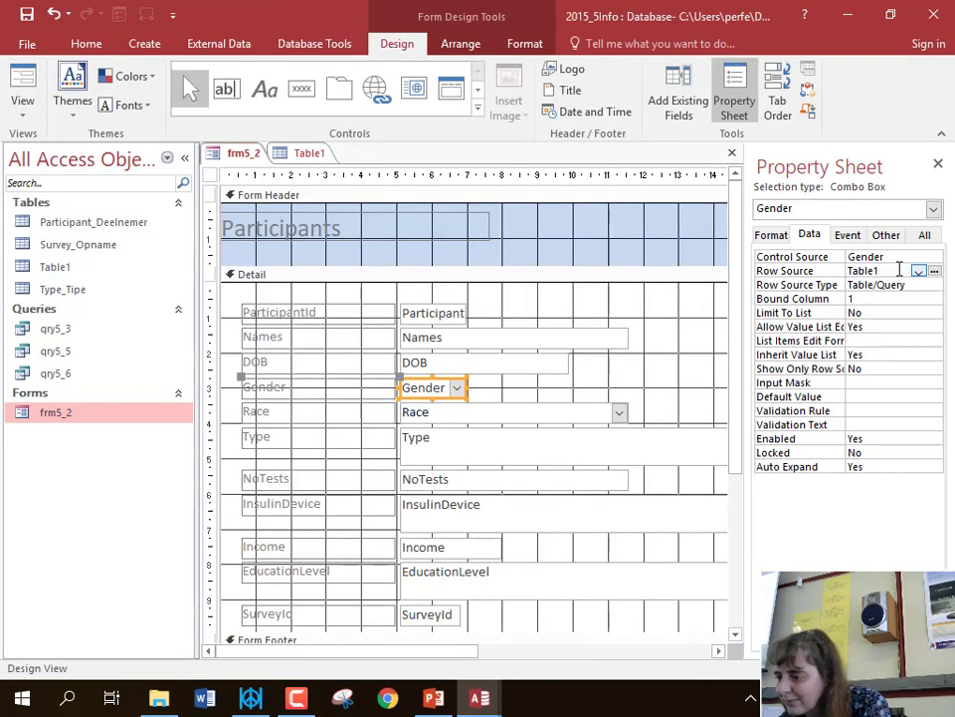
left_click(919, 270)
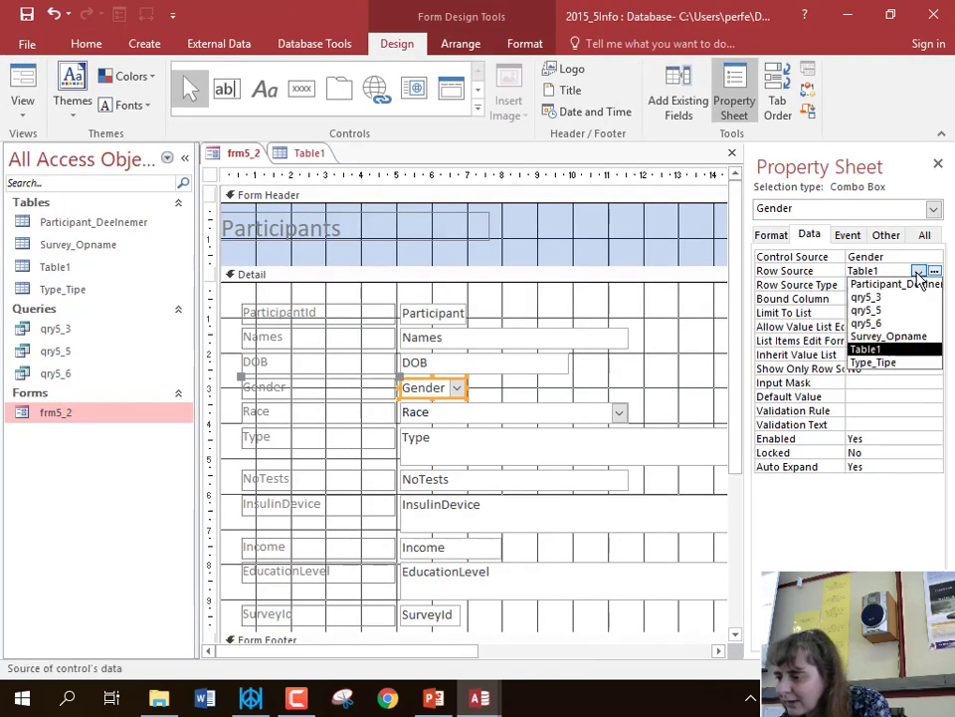
left_click(898, 349)
left_click(913, 286)
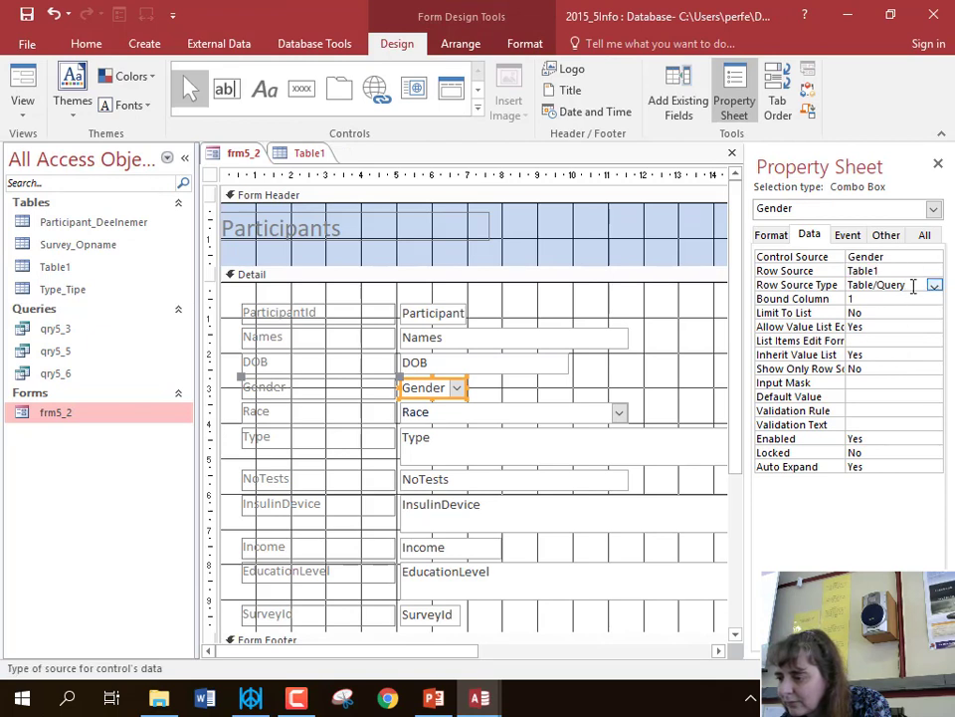
left_click(933, 286)
left_click(922, 299)
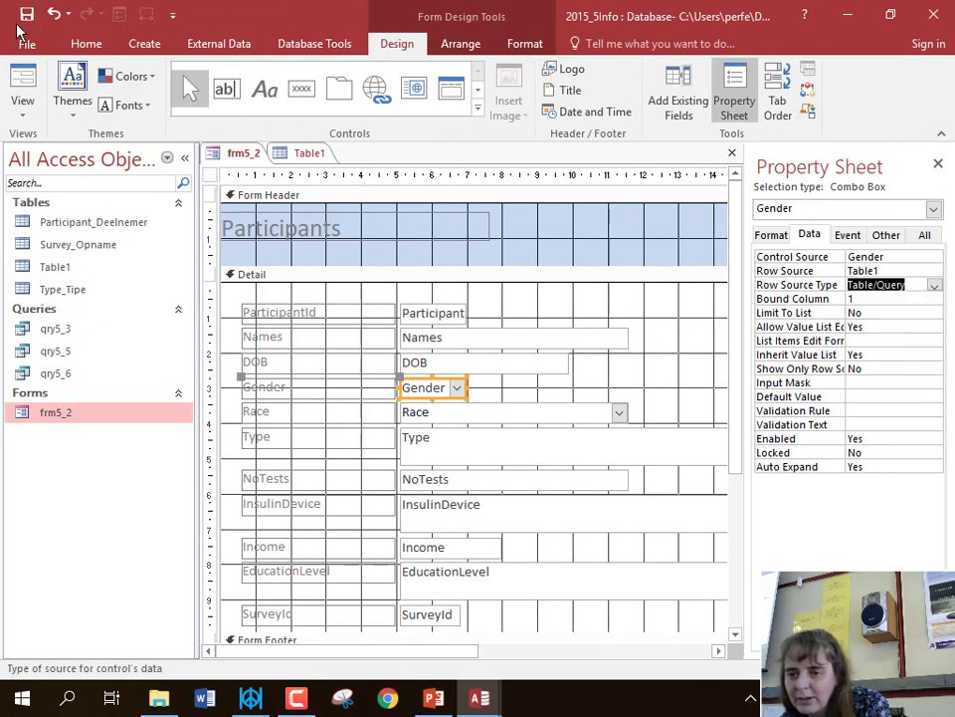
left_click(23, 86)
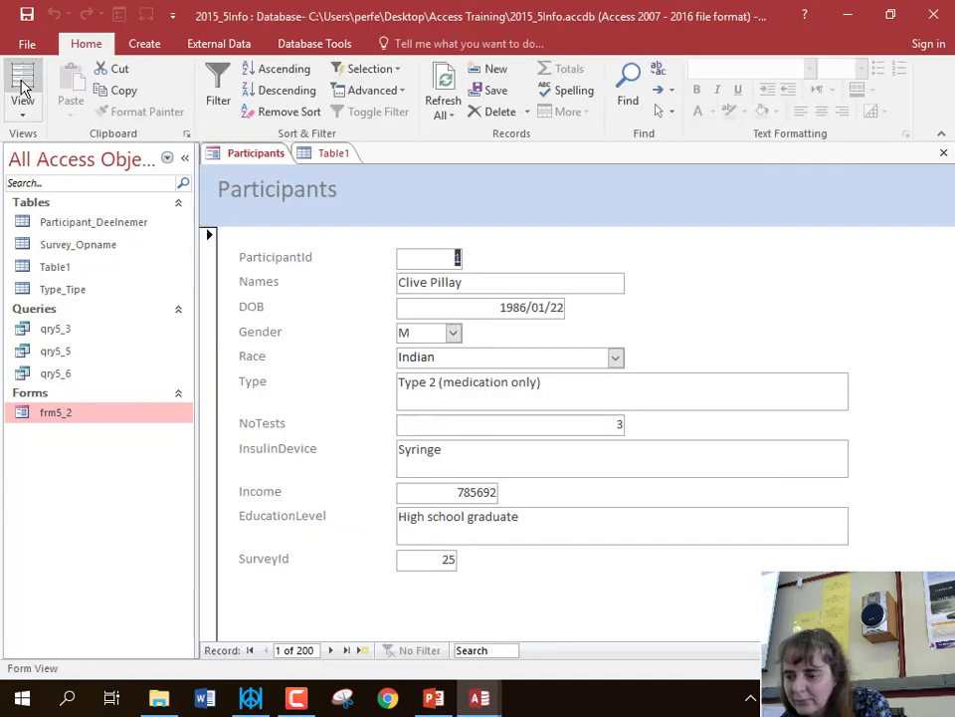
left_click(453, 331)
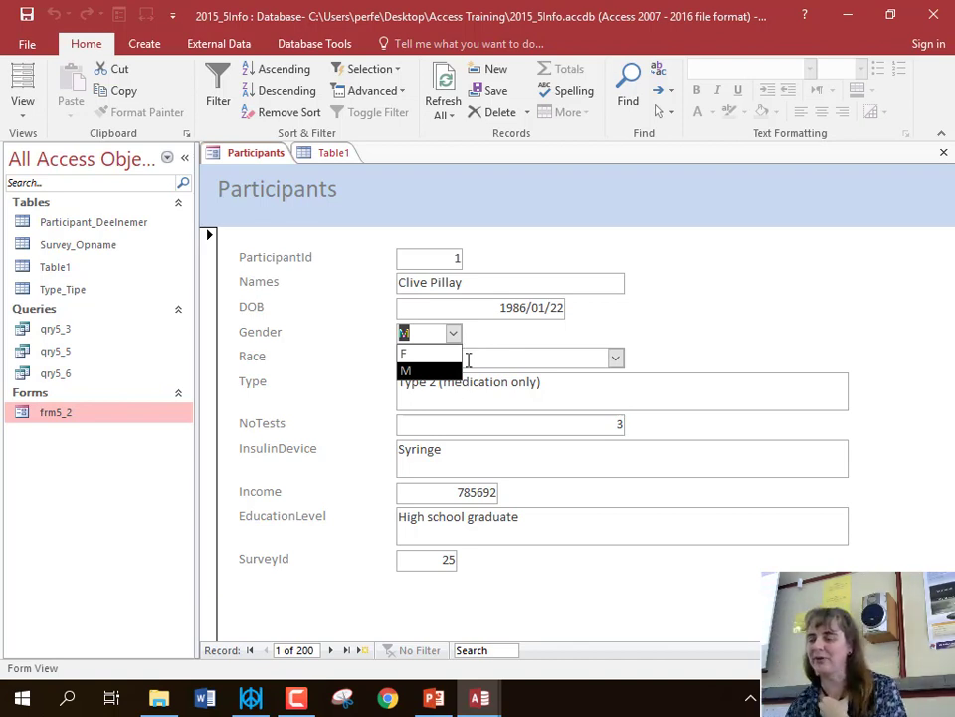
Close the 2015_5Info and 2016_5Inves databases, discarding the design changes to report rpt5_5
left_click(931, 15)
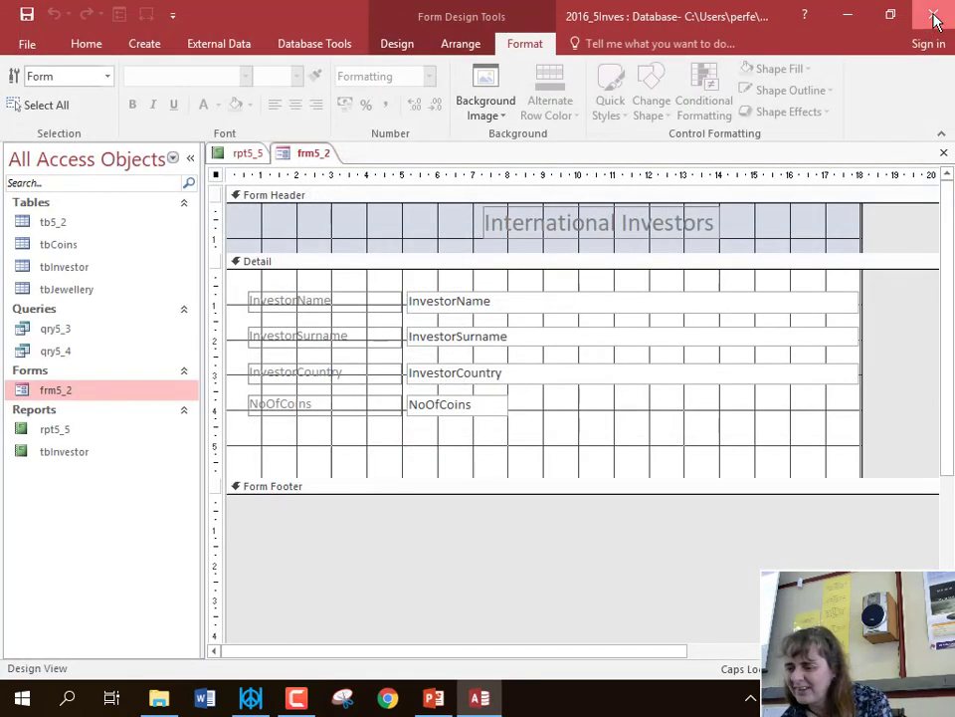
left_click(935, 18)
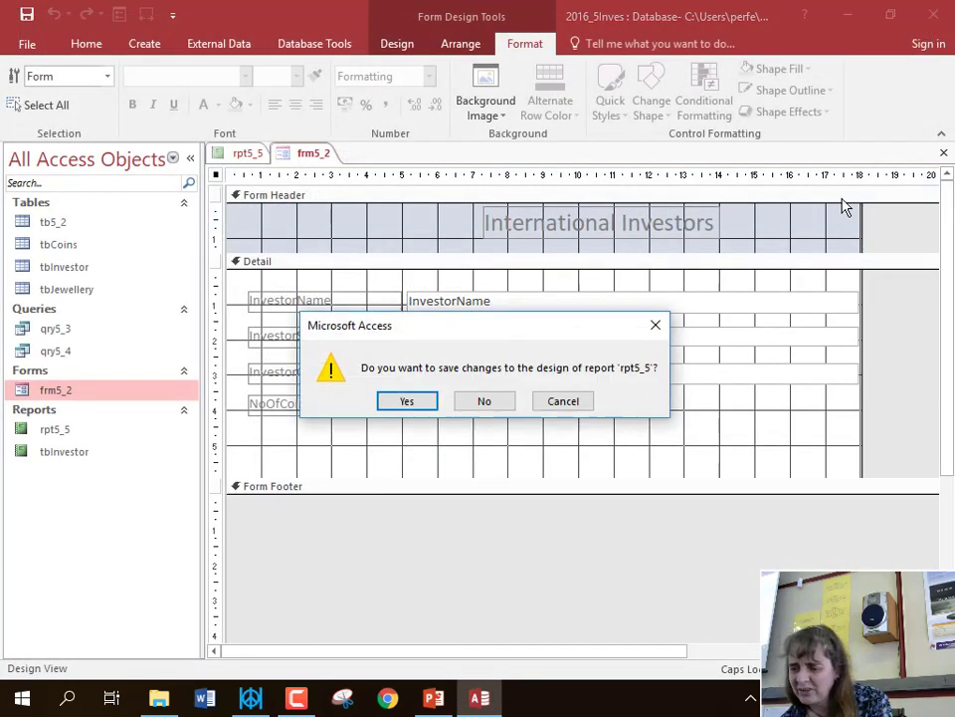
left_click(480, 401)
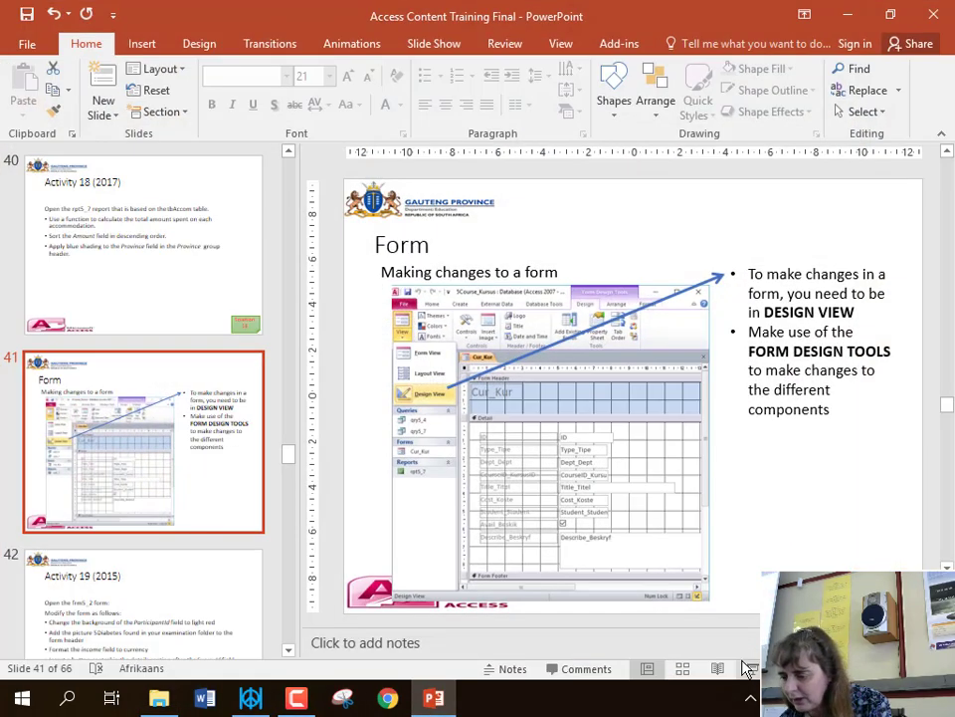
Start the PowerPoint slide show from the Form slide and advance past Activity 19 to the Activity 20 (2016) slide
left_click(752, 671)
key("Right")
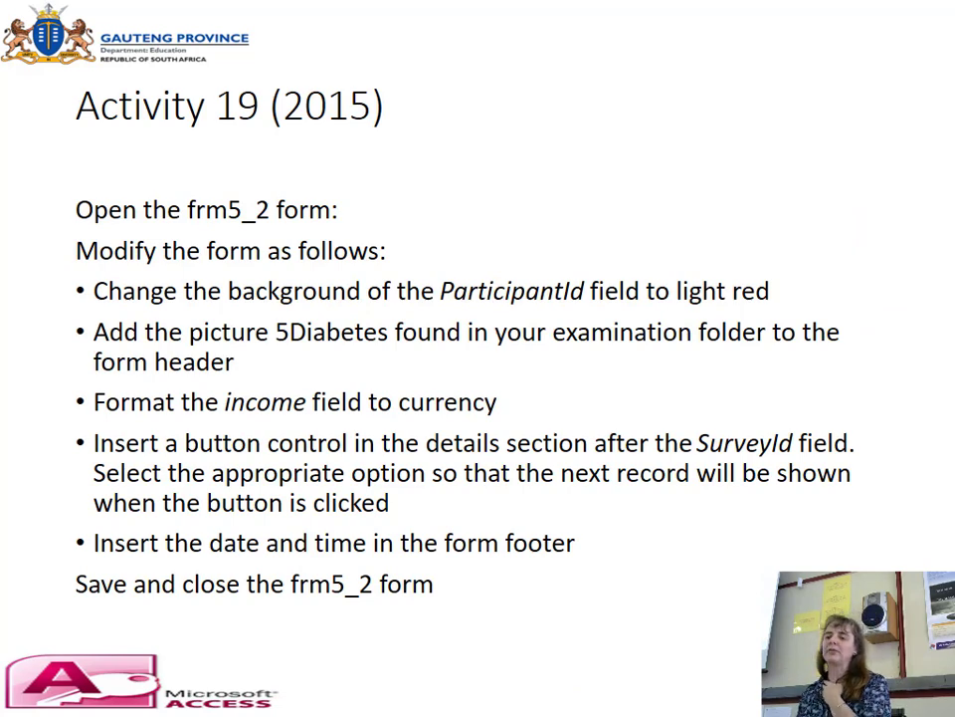
key("Right")
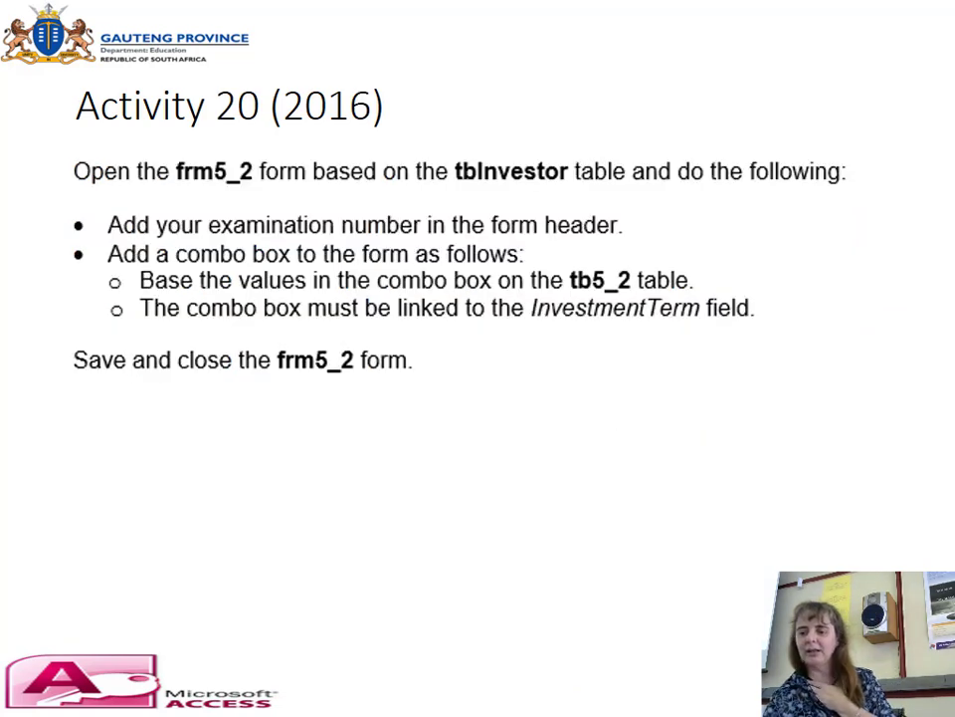
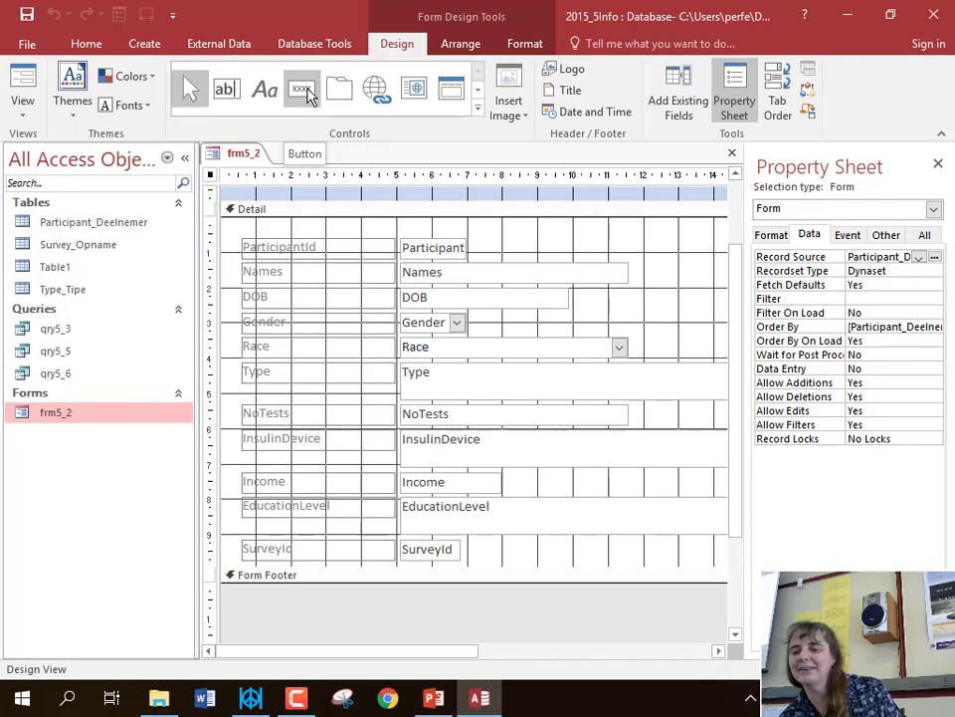
Extend the Detail section of frm5_2 below SurveyId to about the 11 mark on the vertical ruler
left_click(309, 94)
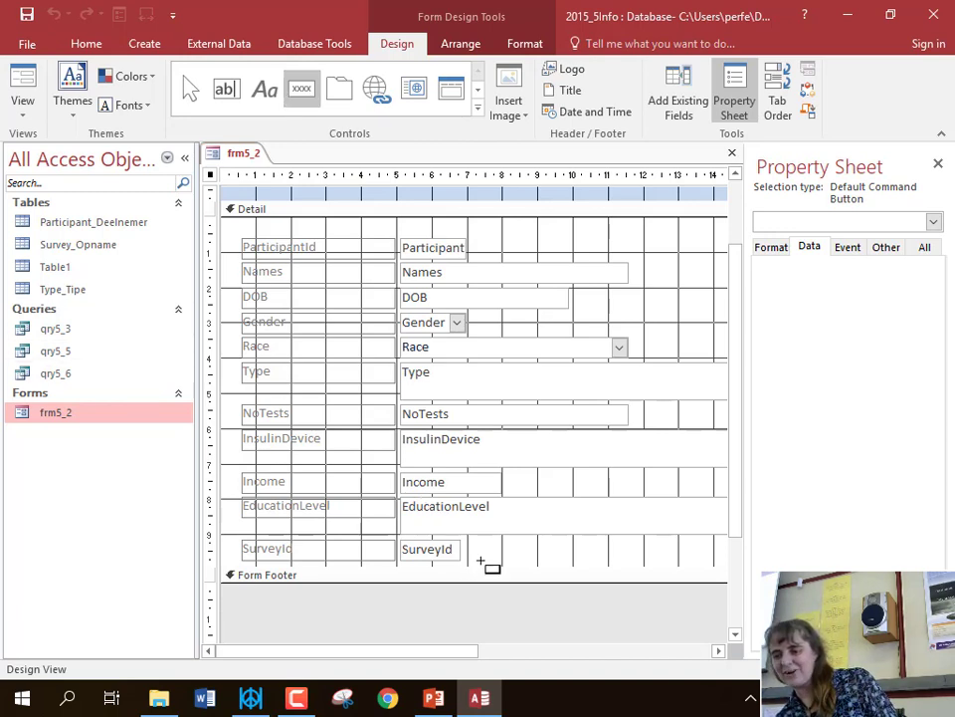
left_click(306, 86)
left_click_drag(487, 581, 485, 604)
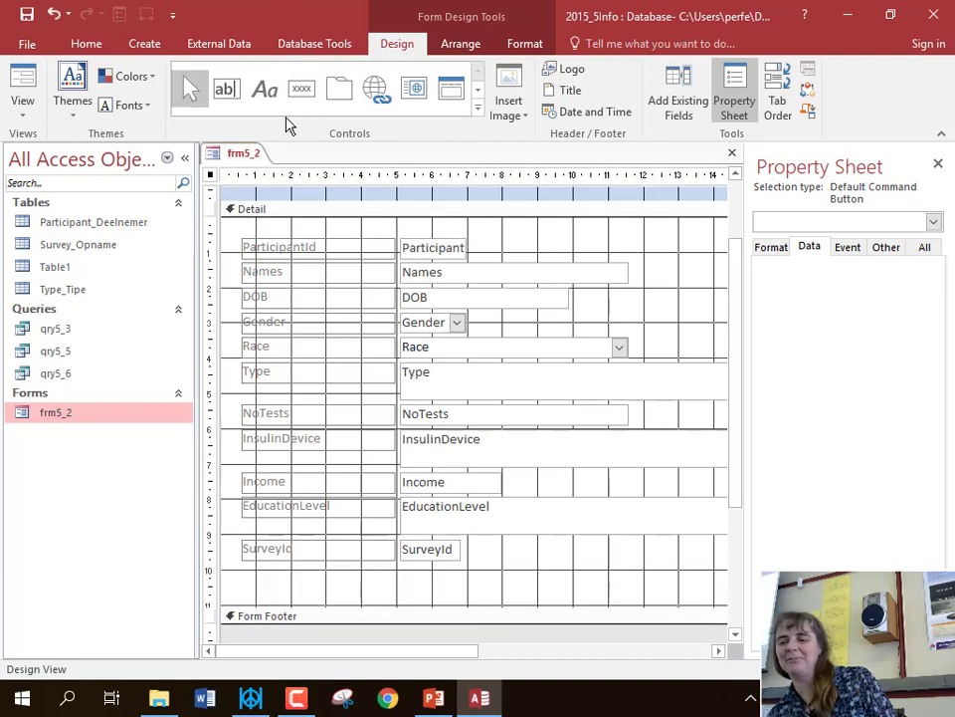
Add a button below SurveyId with the Record Navigation action Go To Next Record and the Go To Next picture
left_click(305, 90)
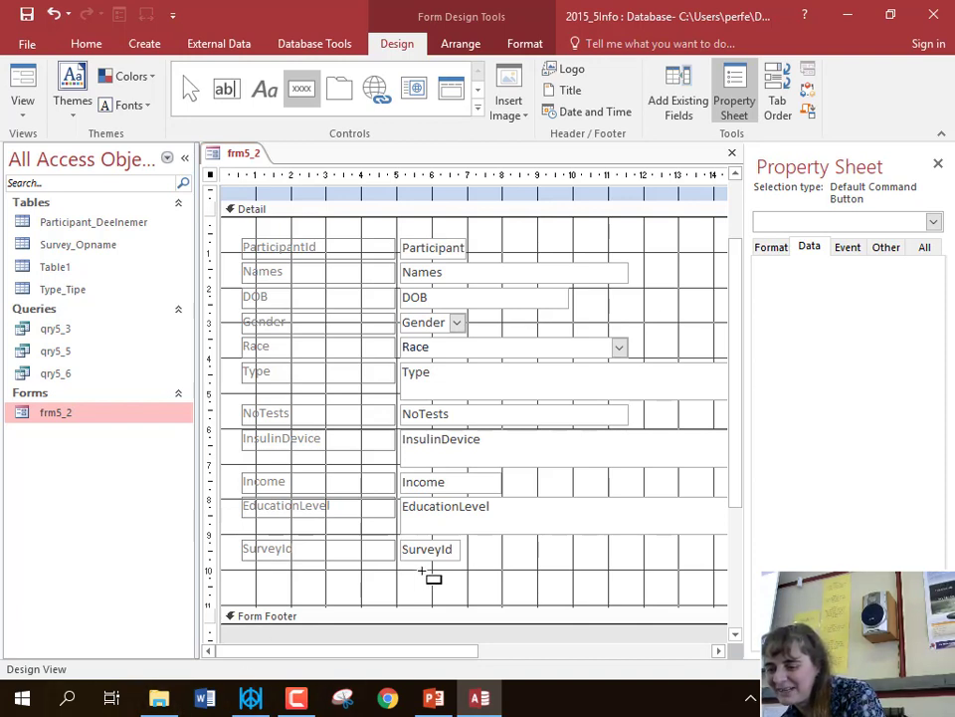
left_click_drag(422, 570, 509, 596)
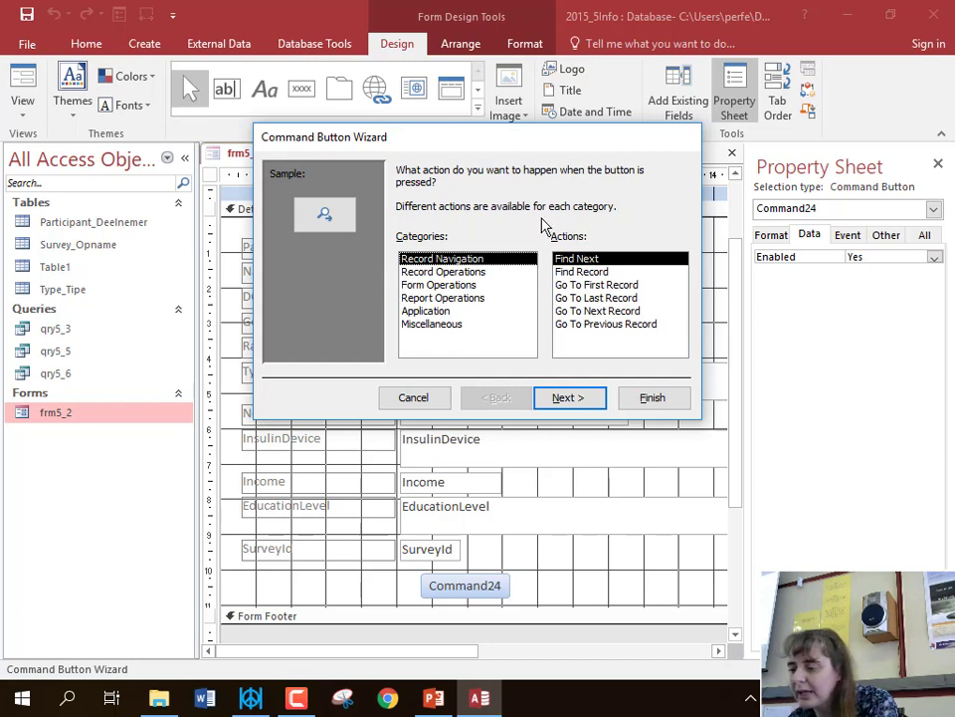
left_click(592, 312)
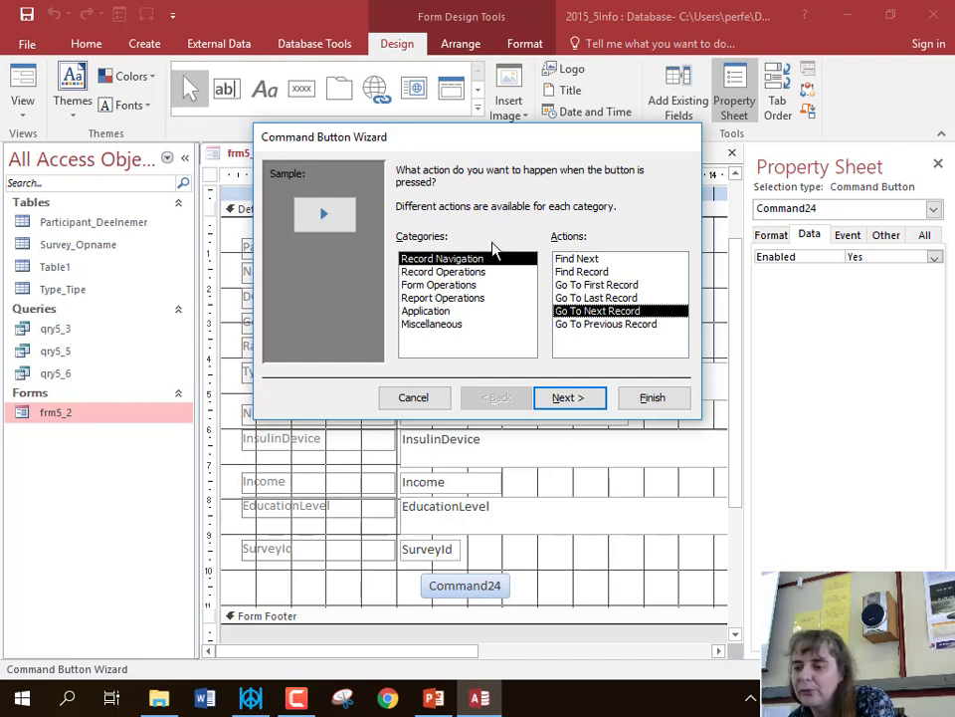
left_click(585, 399)
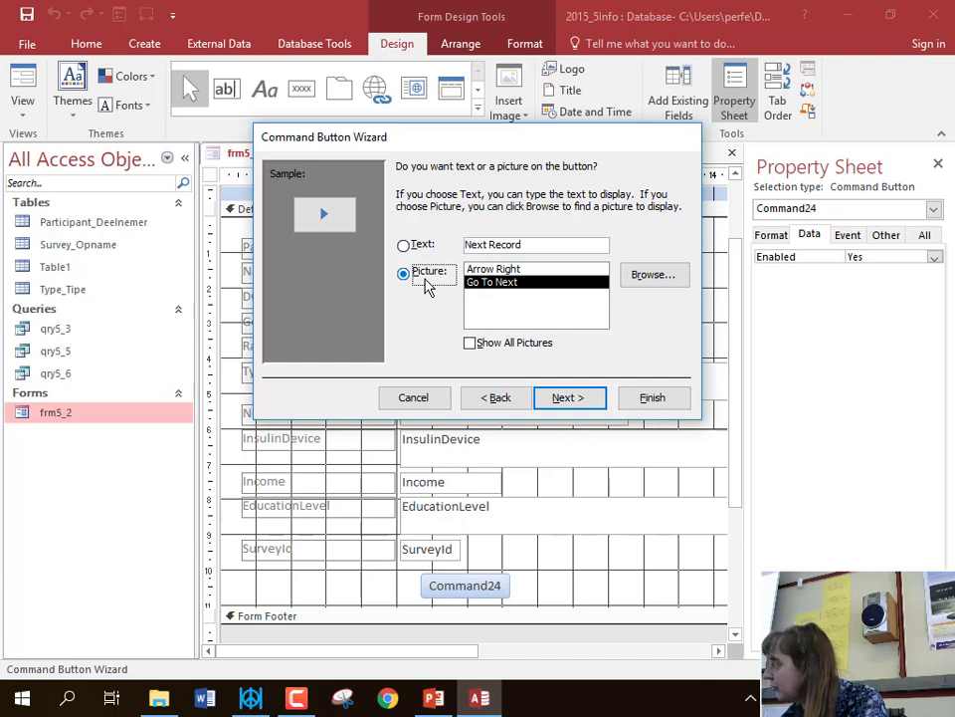
left_click(575, 406)
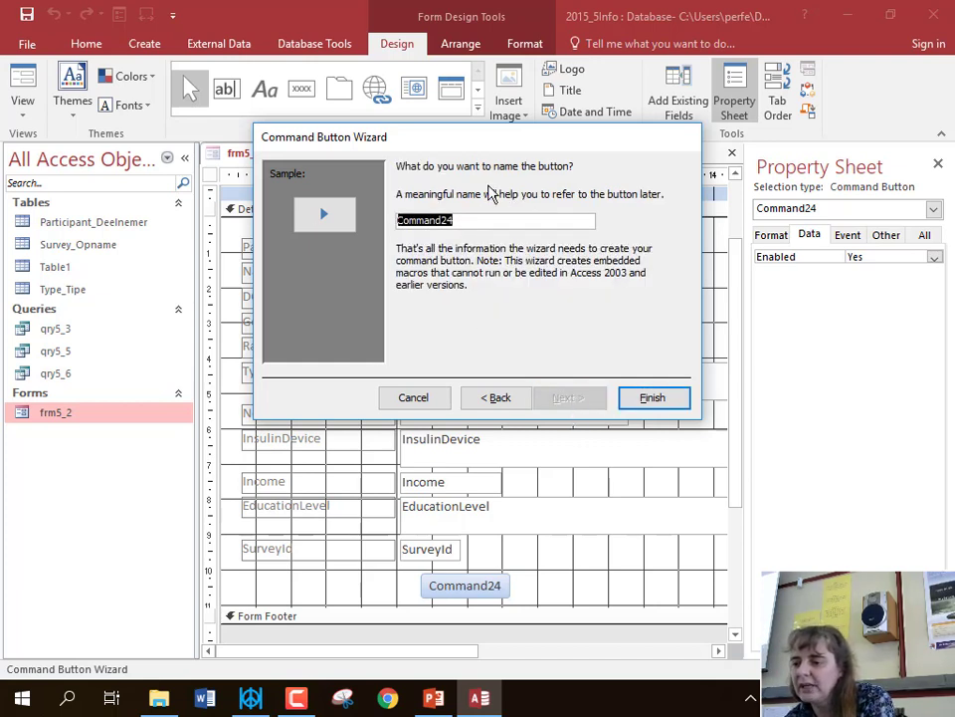
left_click(654, 406)
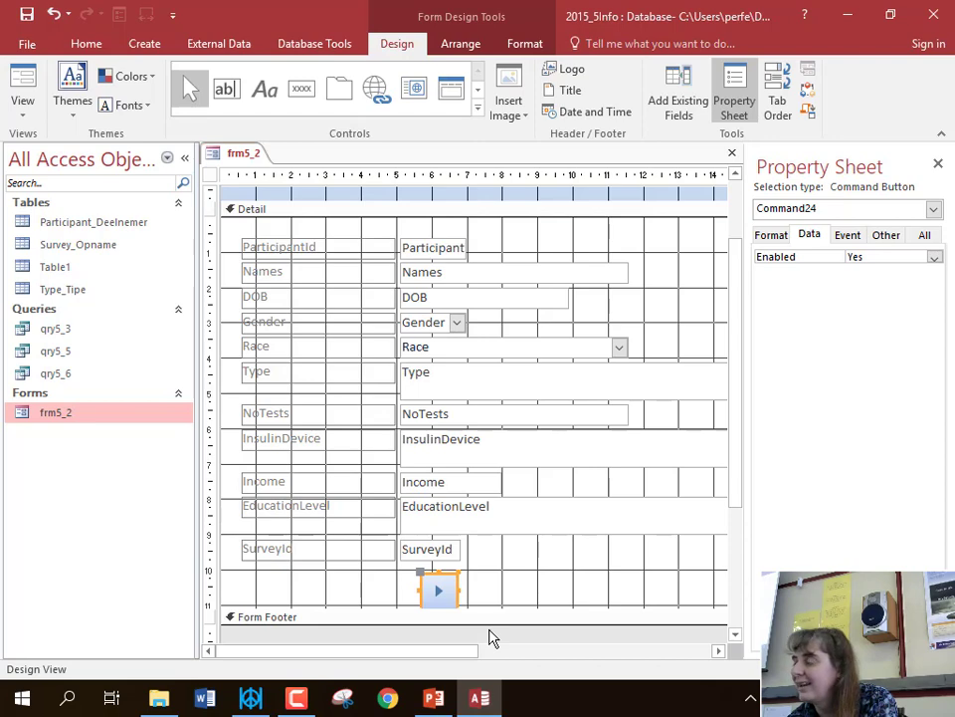
Switch the form to Form View and test the new button by advancing three records
left_click(21, 72)
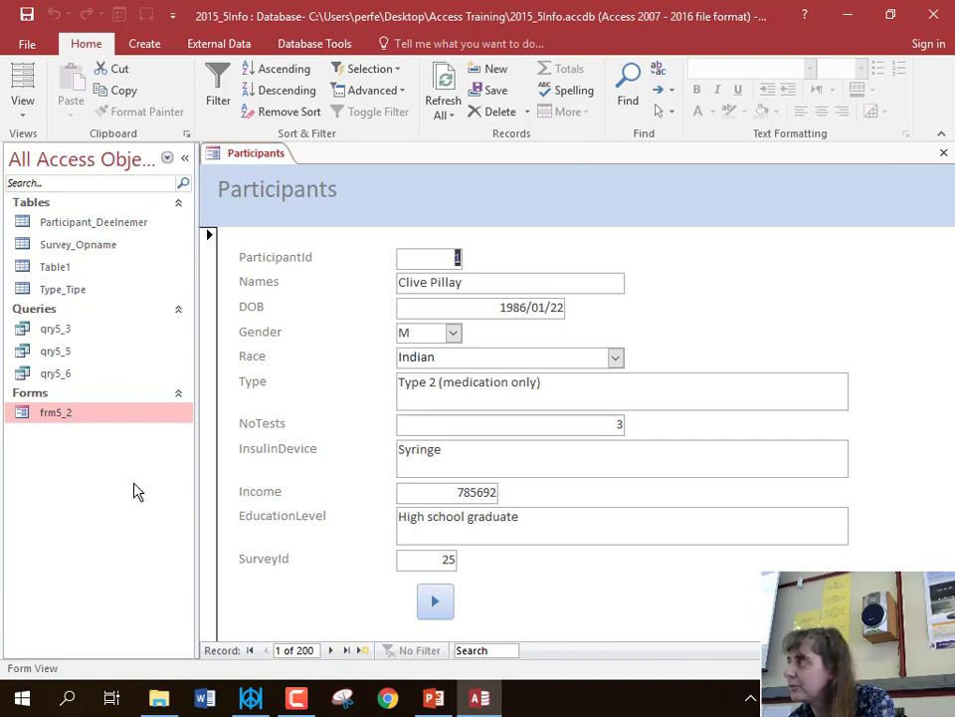
left_click(446, 615)
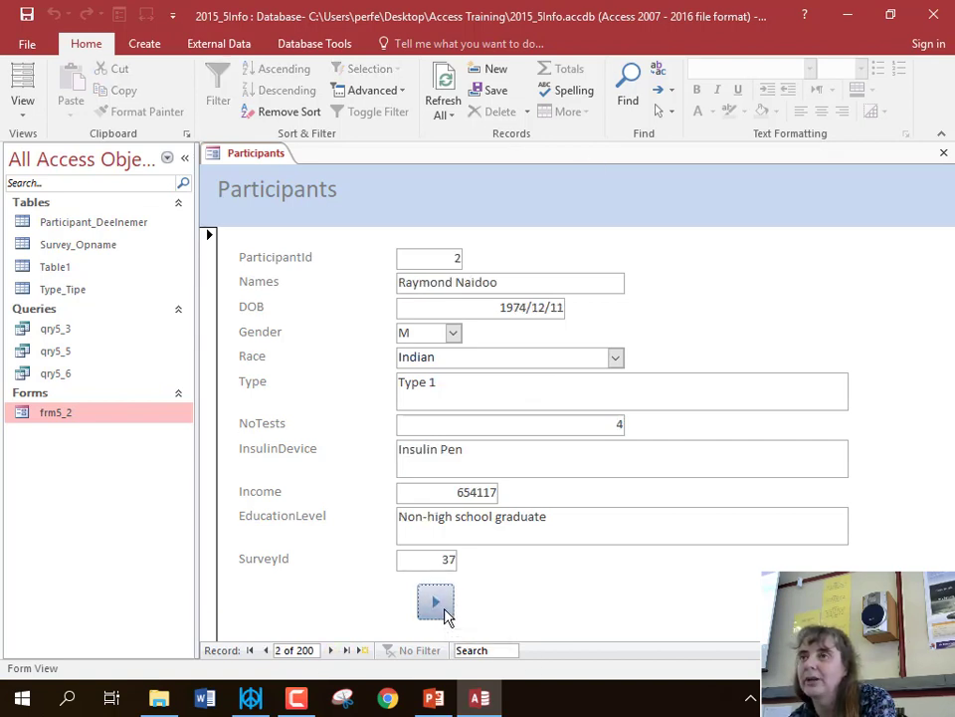
left_click(446, 614)
left_click(446, 614)
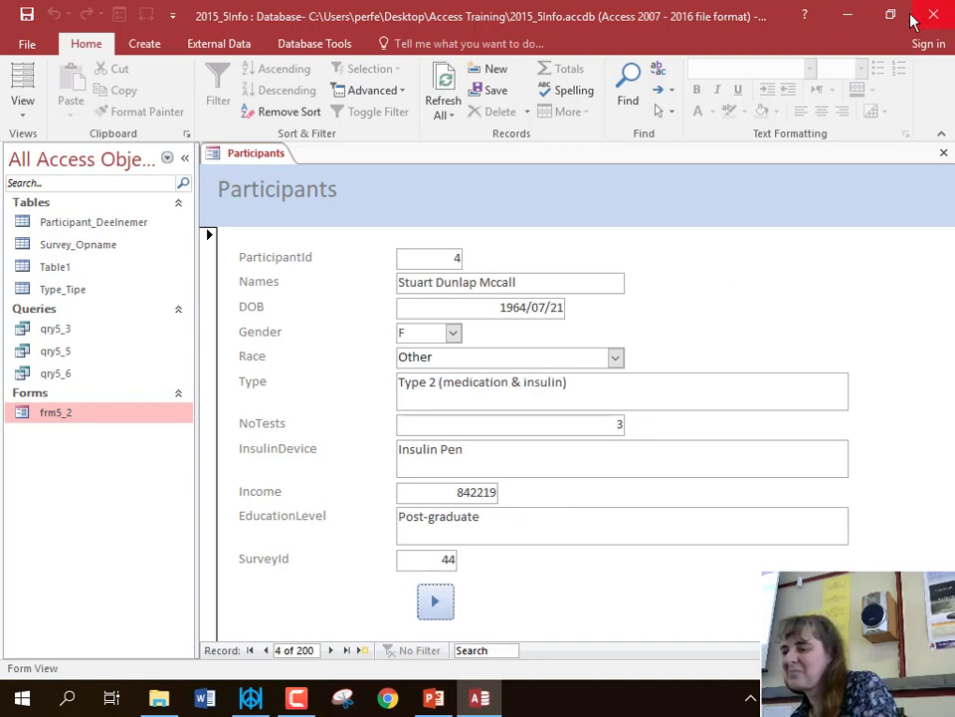
Close the 2015_5Info database without saving the changes to frm5_2 and close the Access Training folder window
left_click(942, 18)
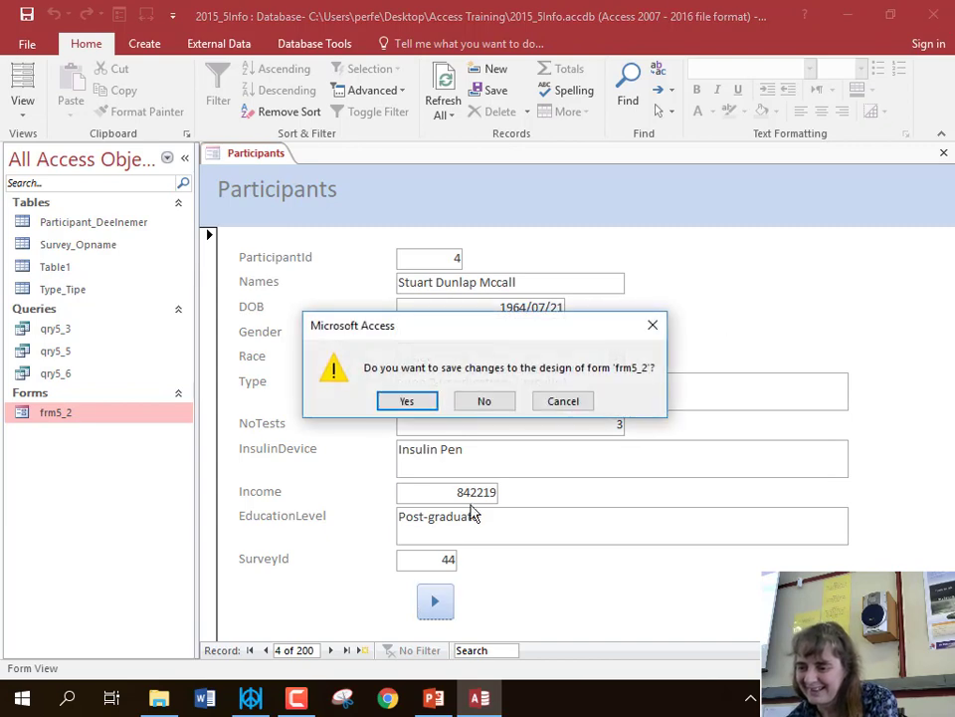
left_click(492, 408)
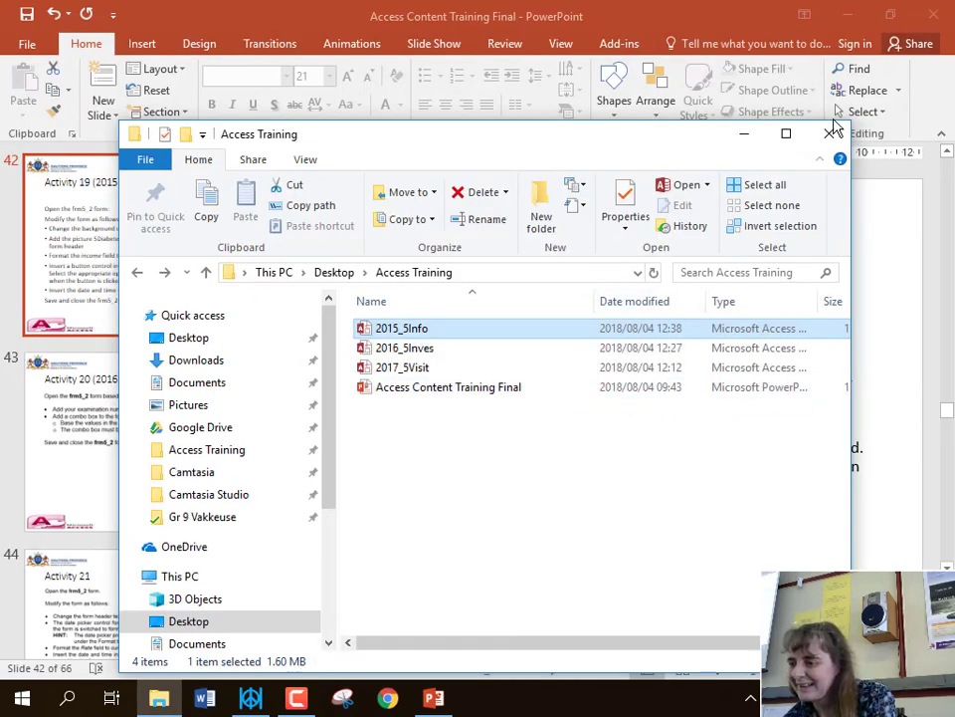
left_click(829, 134)
Present slide 45, which asks to complete the post test, as a full-screen slide show
scroll(170, 597, "down", 3)
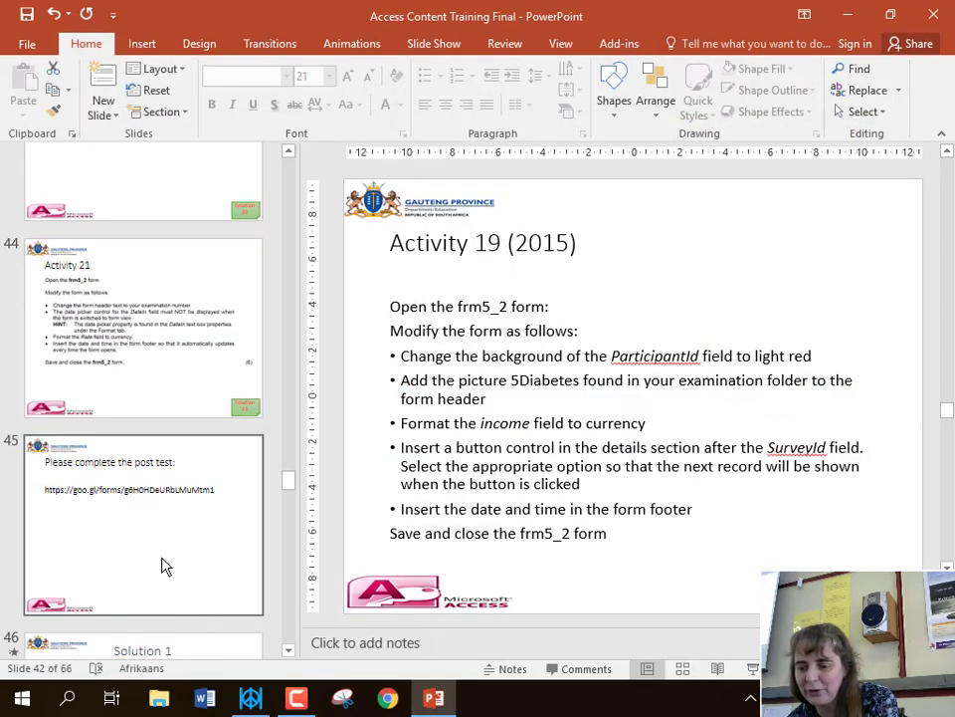
left_click(164, 566)
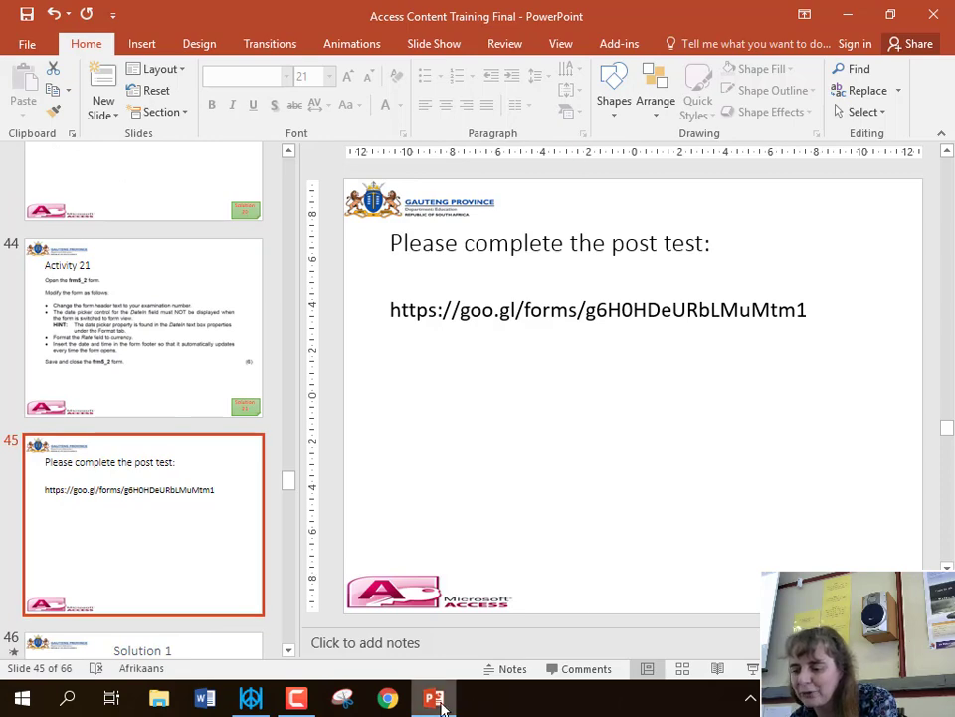
left_click(753, 670)
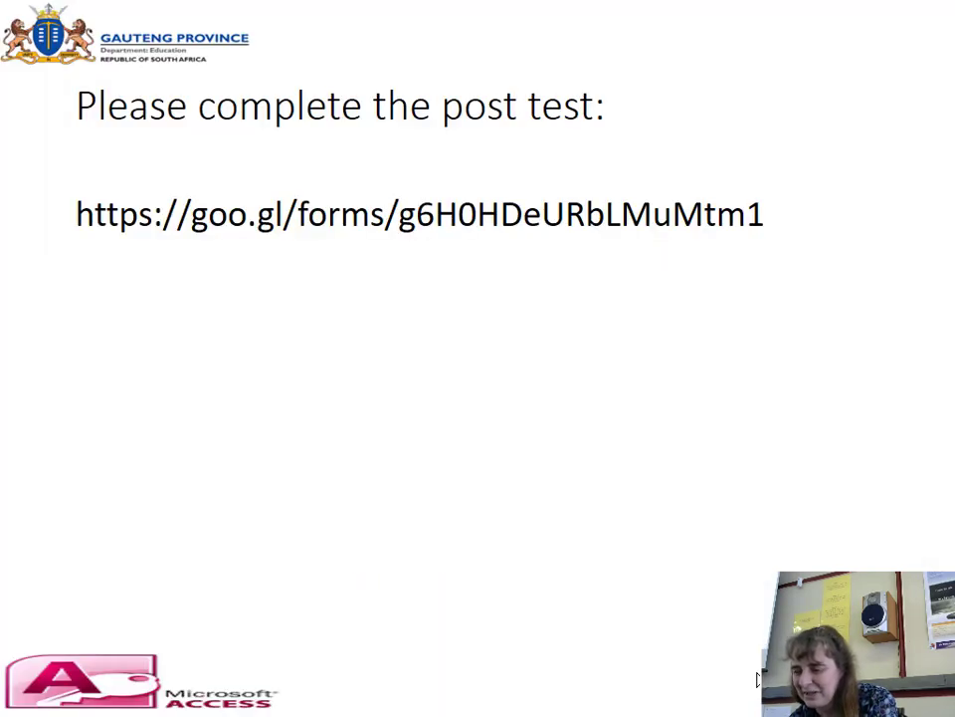